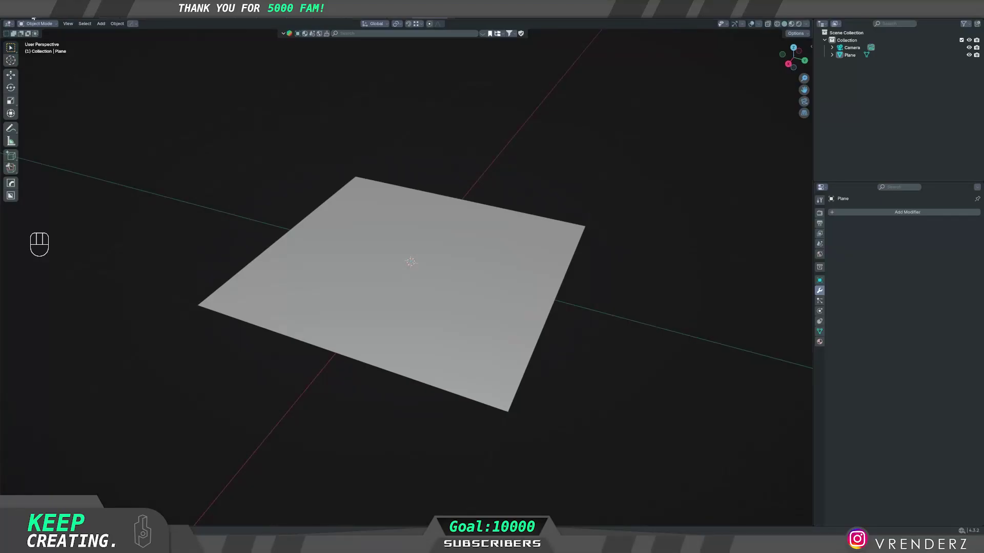
click(34, 18)
click(51, 109)
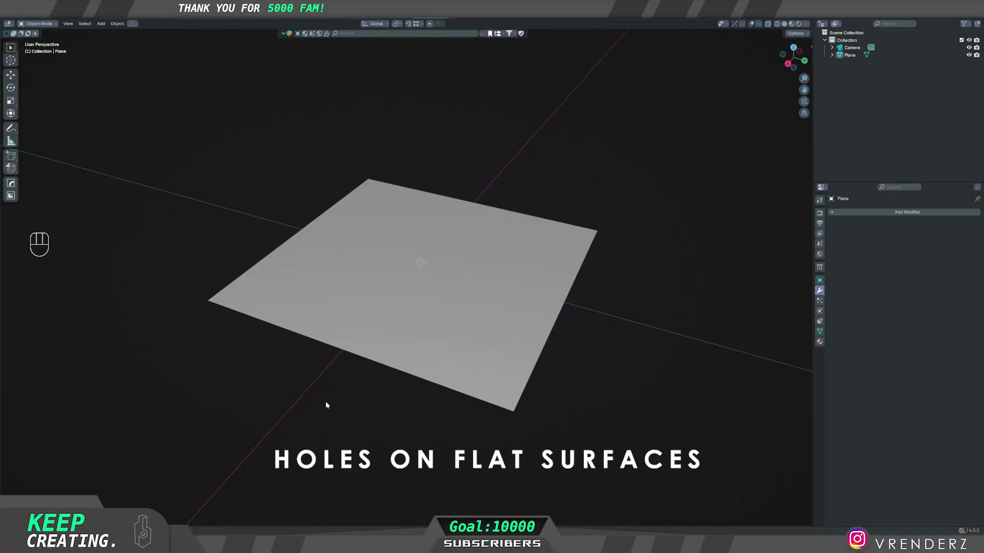
Step: In face select mode, delete the central 4×4 block of faces from the subdivided plane
click(425, 356)
key(Tab)
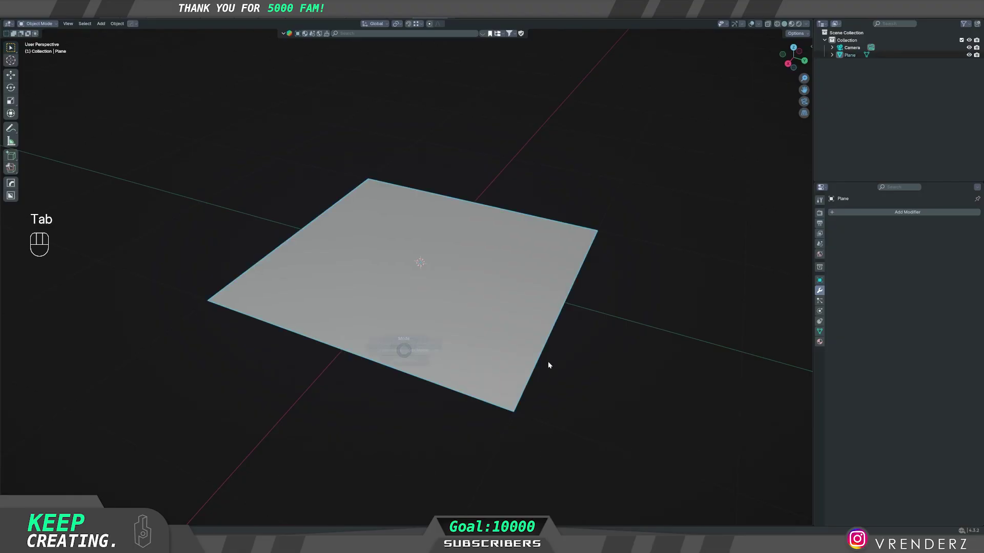
middle_drag(482, 339, 402, 303)
key(3)
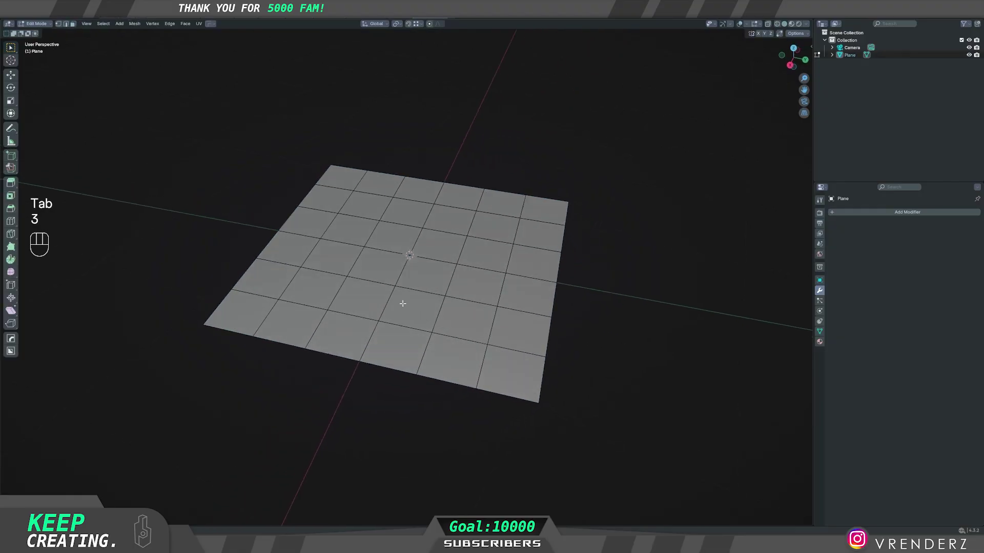
drag(359, 228, 448, 307)
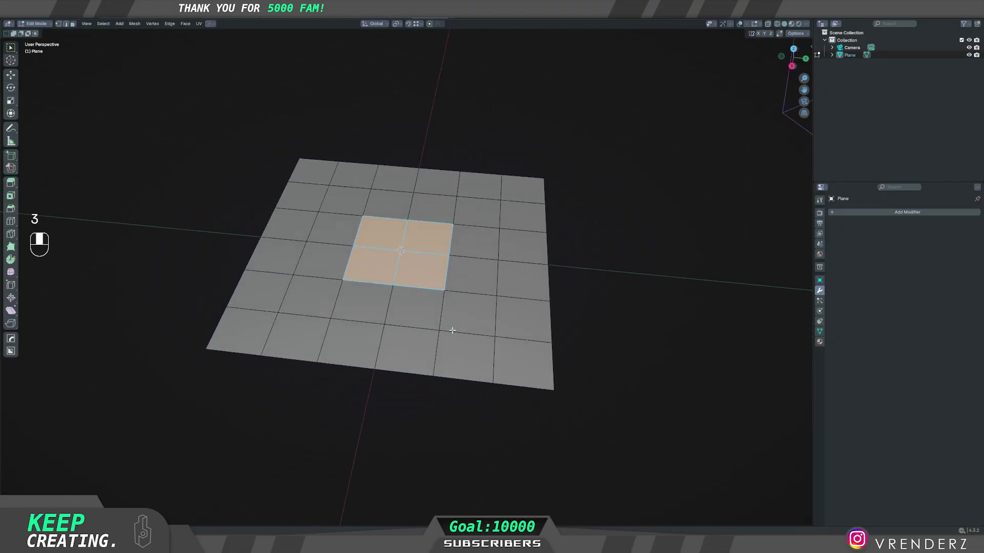
mouse_move(451, 330)
alt+middle_down()
mouse_move(336, 306)
mouse_move(482, 329)
mouse_move(426, 274)
mouse_move(450, 320)
alt+middle_up()
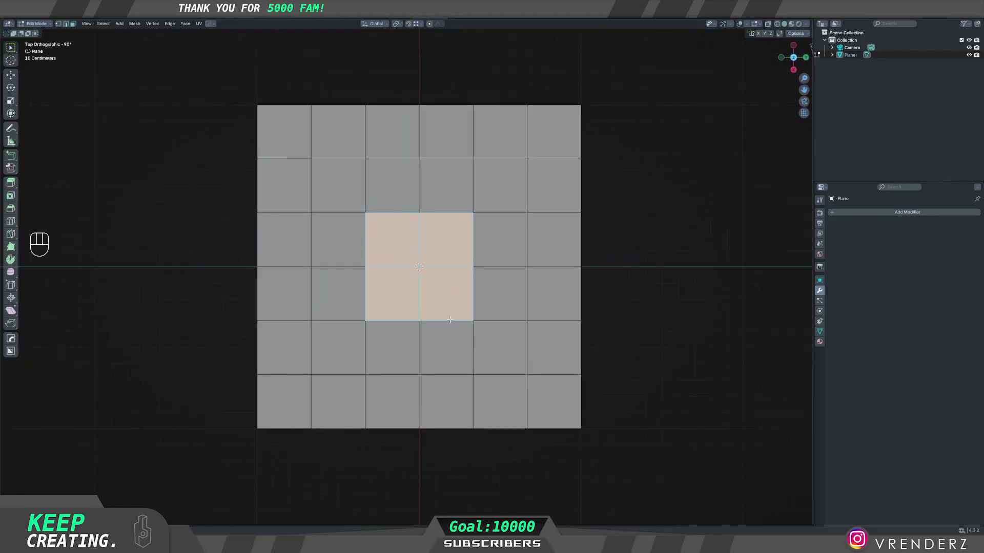
drag(351, 188, 512, 296)
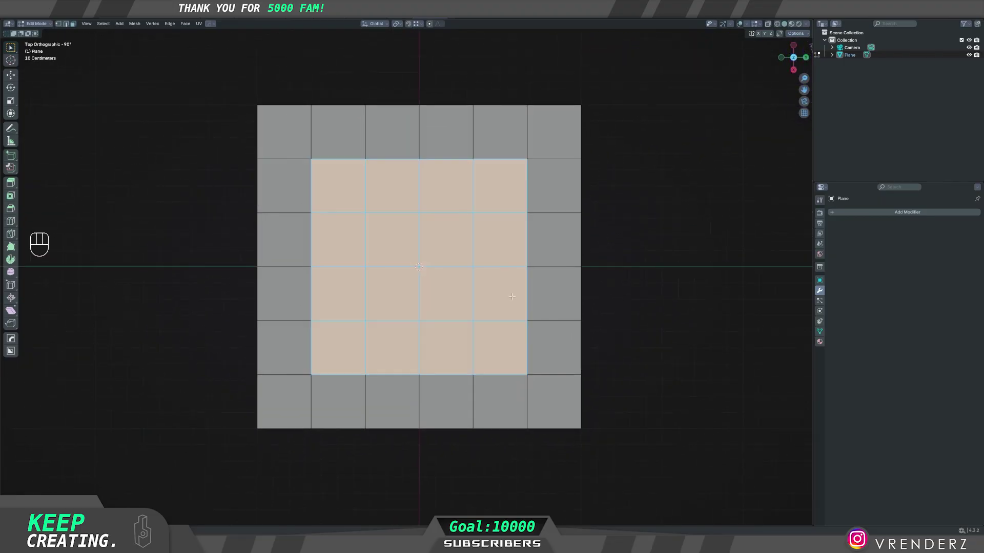
key(x)
click(490, 297)
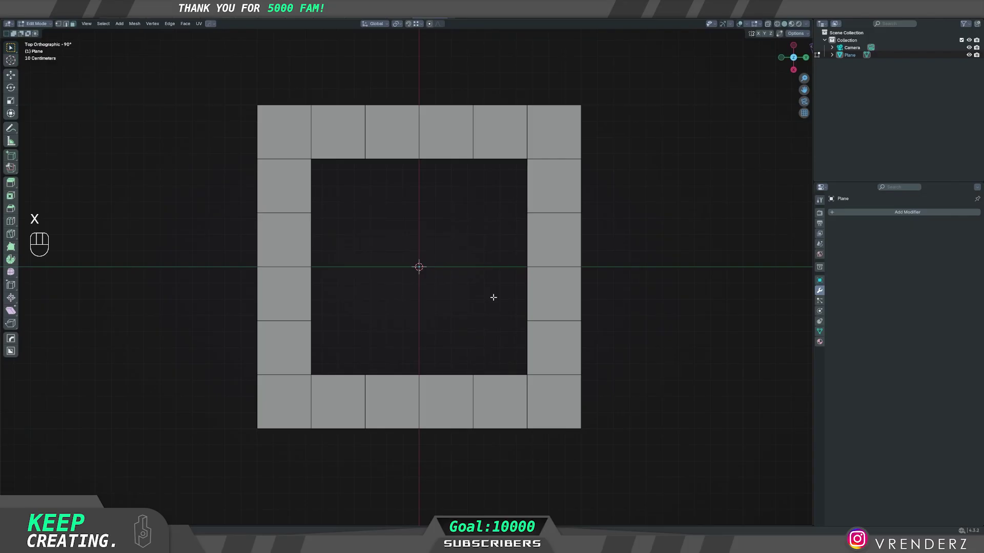
Step: Select the edge loop around the square opening and reshape it into a circle with LoopTools Circle
key(2)
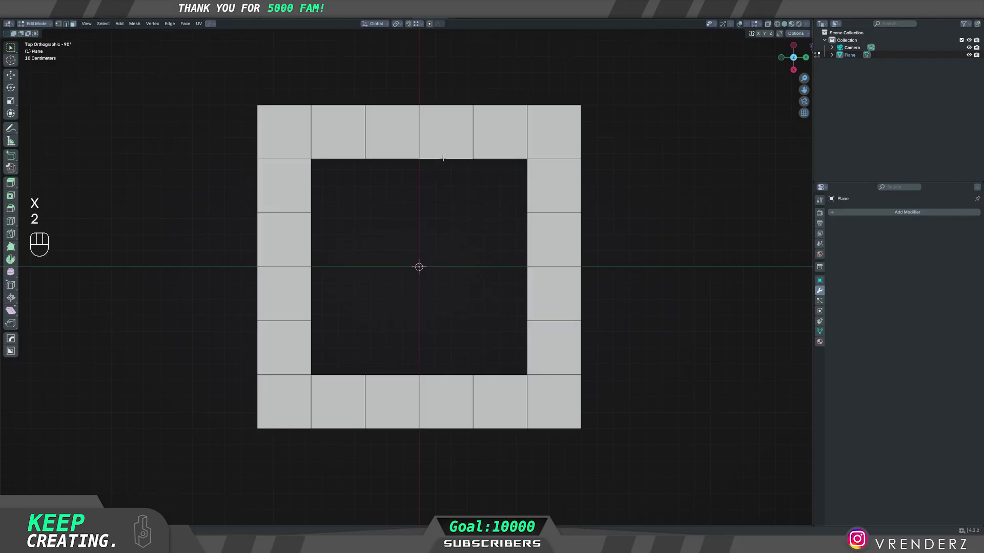
alt+click(313, 156)
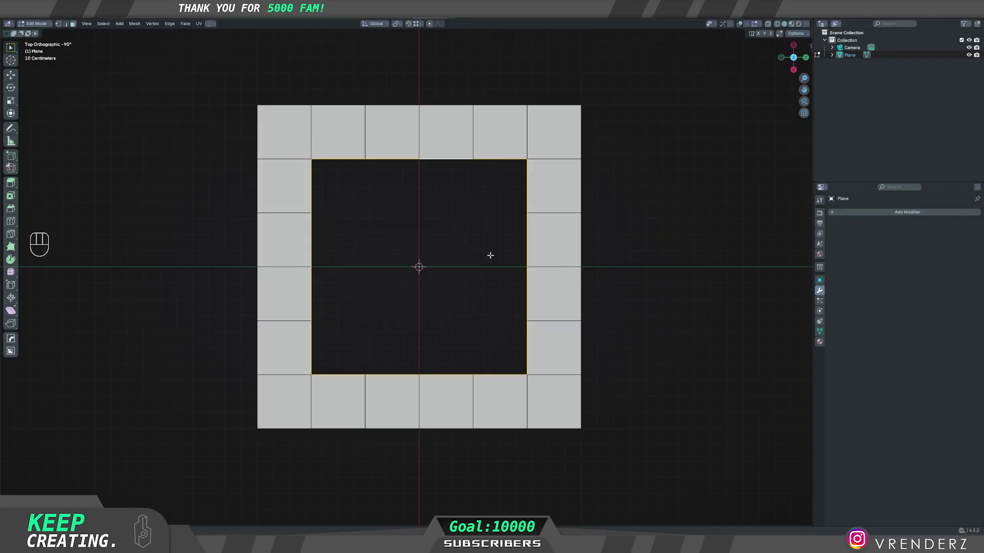
right_click(434, 231)
mouse_move(414, 219)
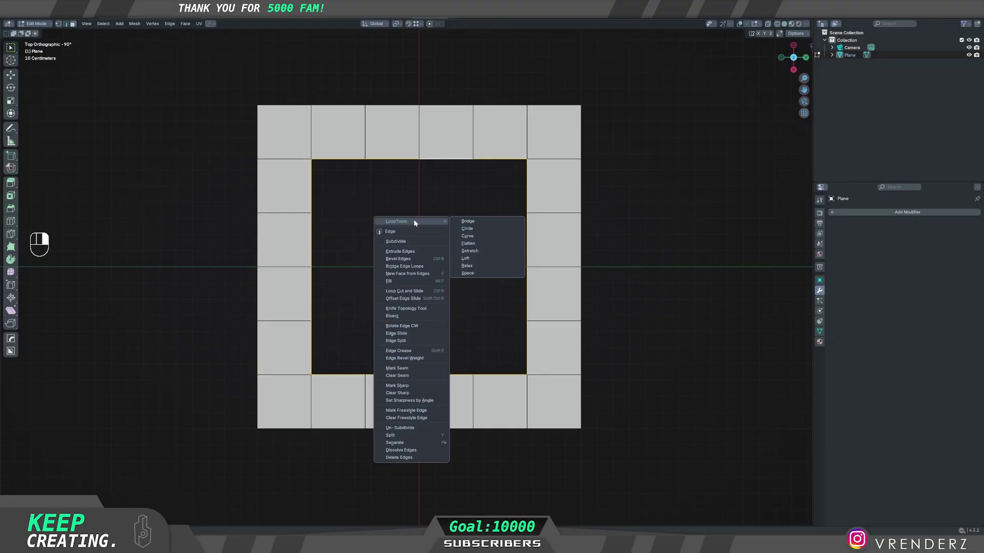
click(477, 228)
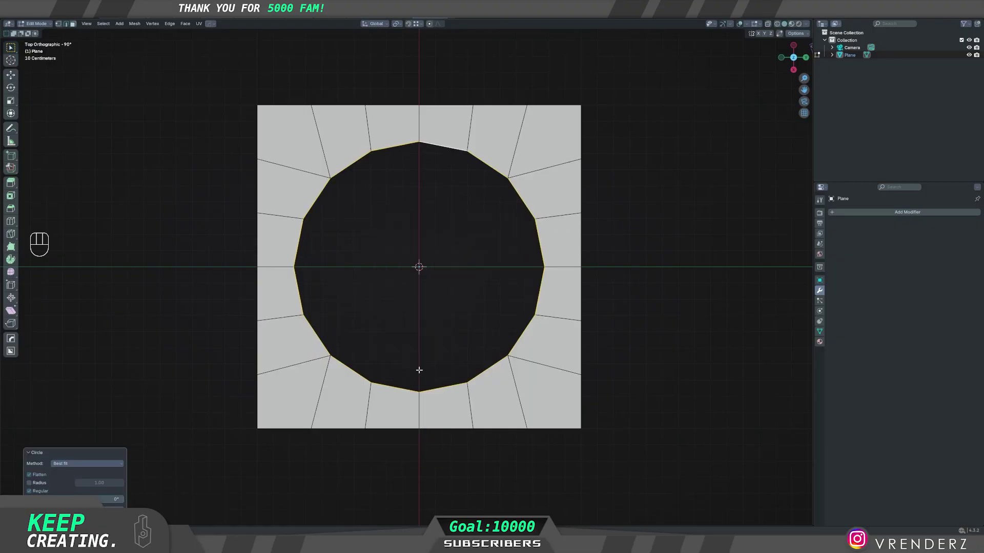
Step: Extrude the circular edge loop about 0.38 m downward along Z to form the hole's wall
middle_drag(418, 370, 459, 266)
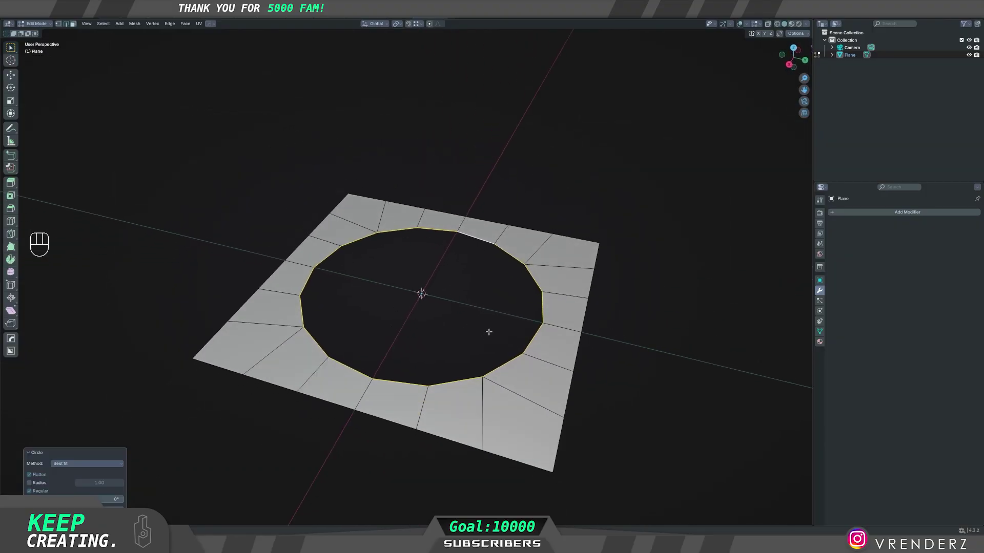
key(e)
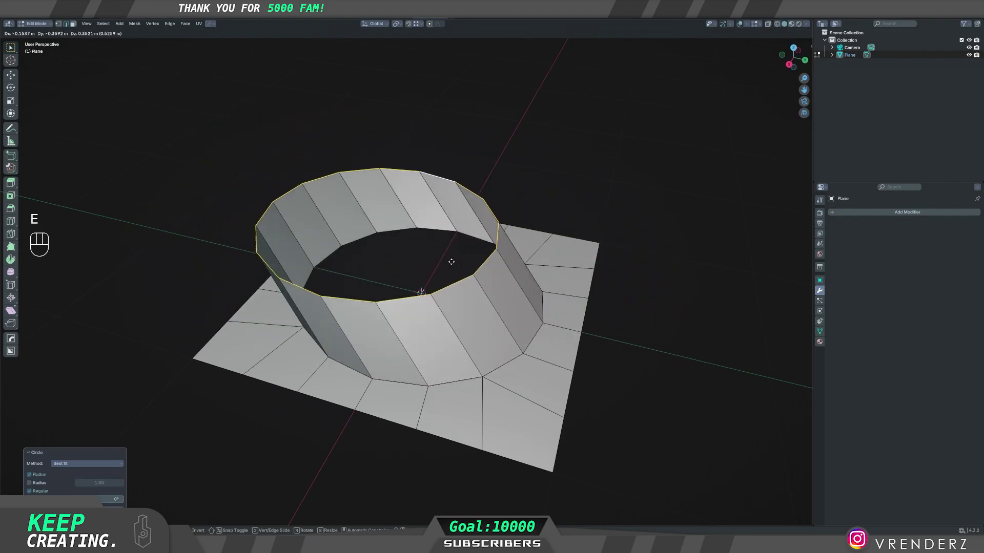
key(z)
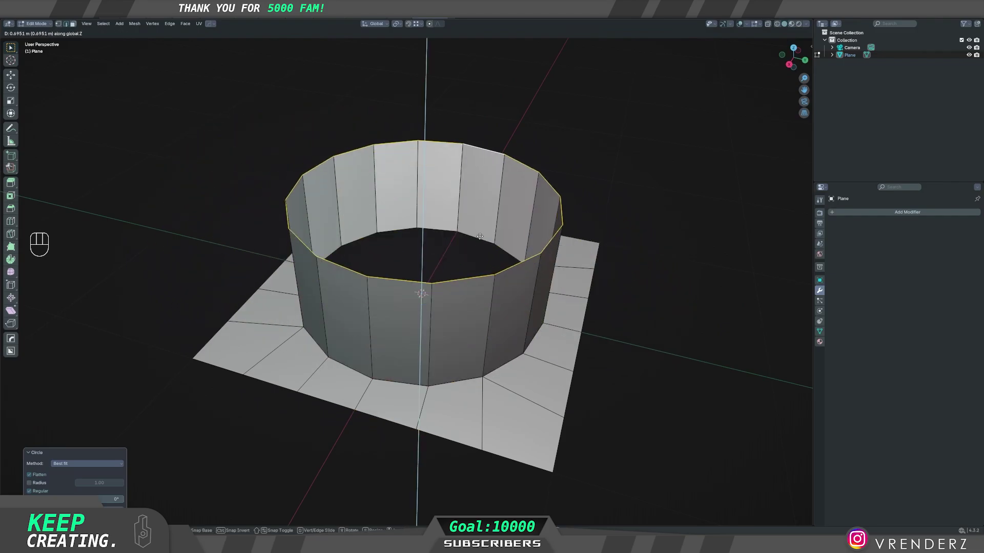
click(478, 373)
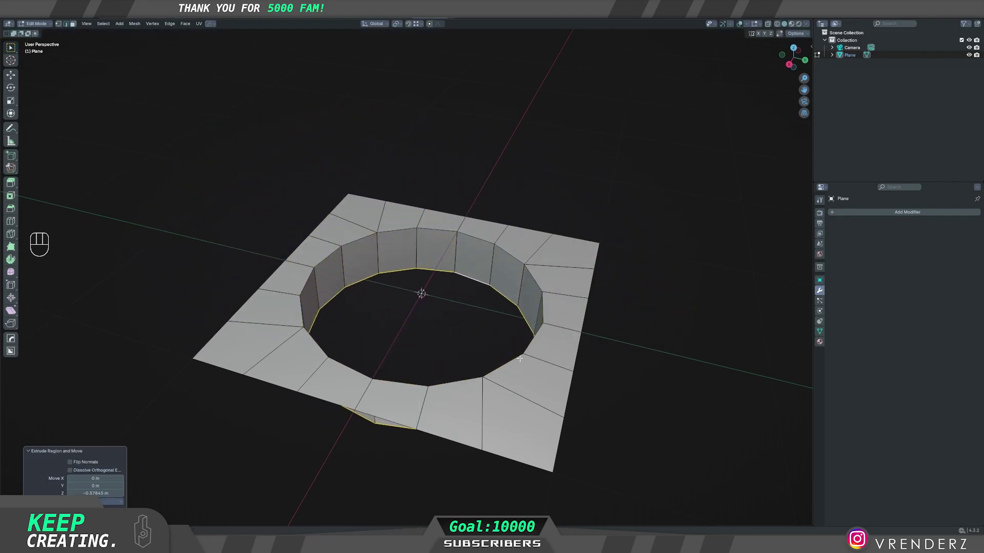
Step: Fill the lower end of the hole with a face and return to Object Mode to inspect it
key(f)
key(Tab)
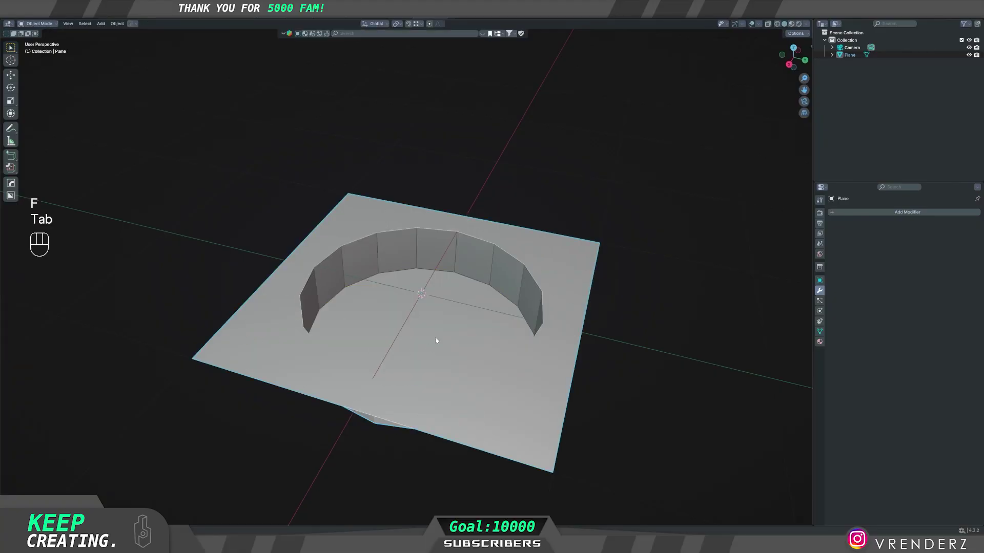
middle_drag(437, 340, 444, 278)
scroll(426, 355, down, 3)
scroll(444, 278, up, 2)
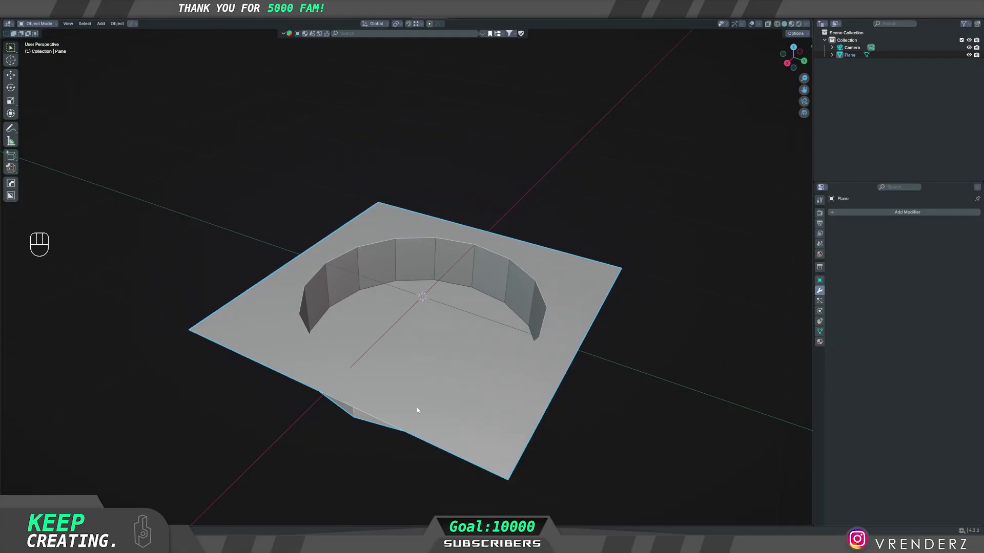
mouse_move(466, 370)
middle_down()
mouse_move(451, 377)
mouse_move(451, 395)
mouse_move(467, 375)
middle_up()
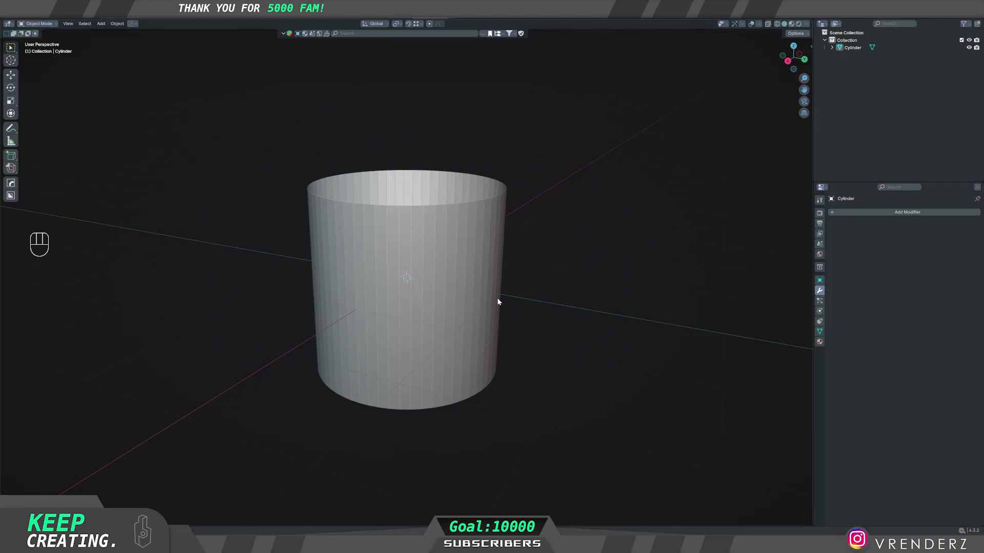
Step: Duplicate the open cylinder in place and hide the duplicate
click(453, 326)
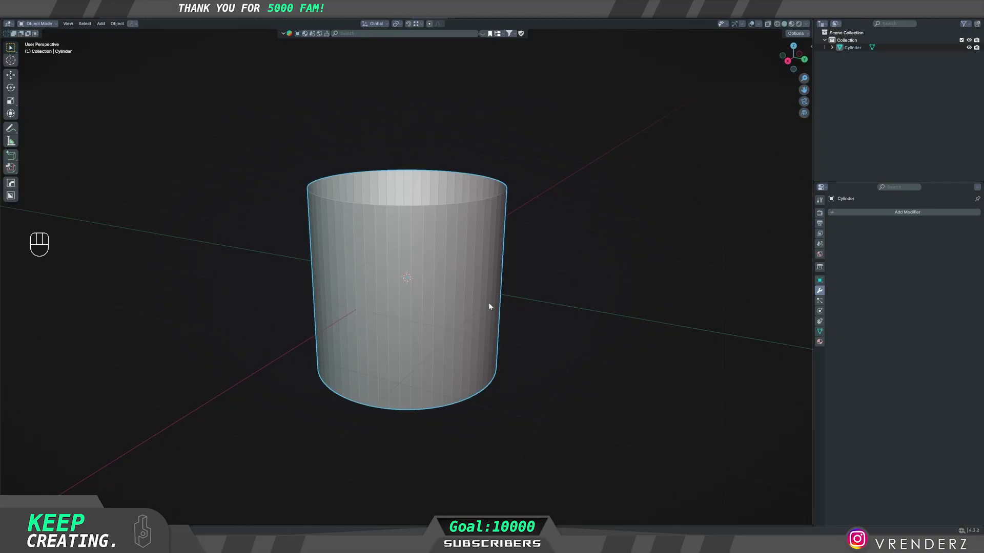
key(shift+d)
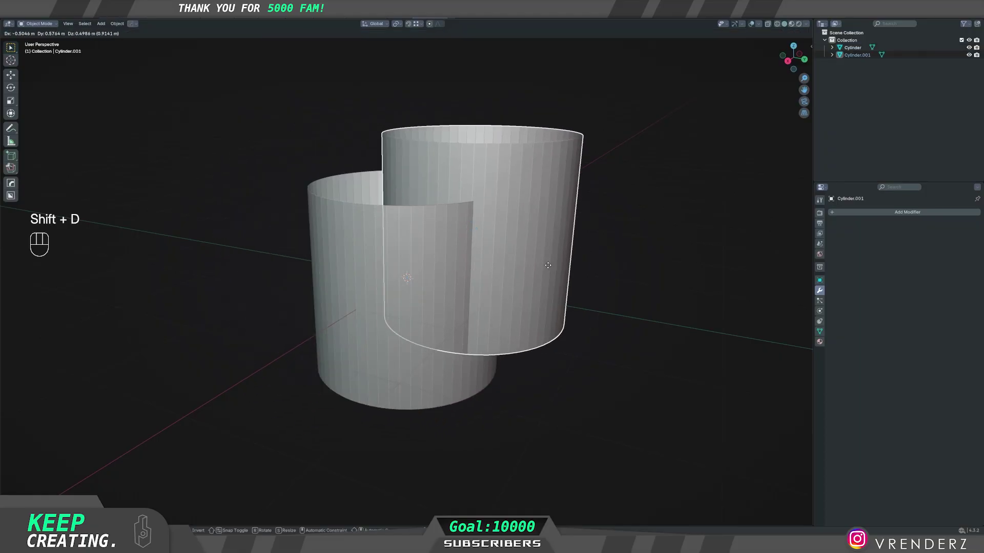
right_click(573, 267)
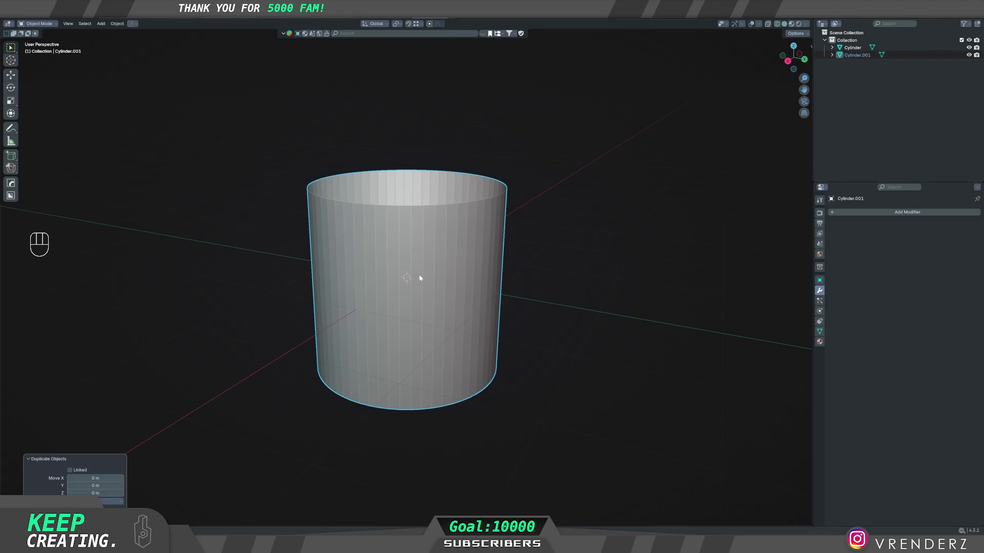
key(h)
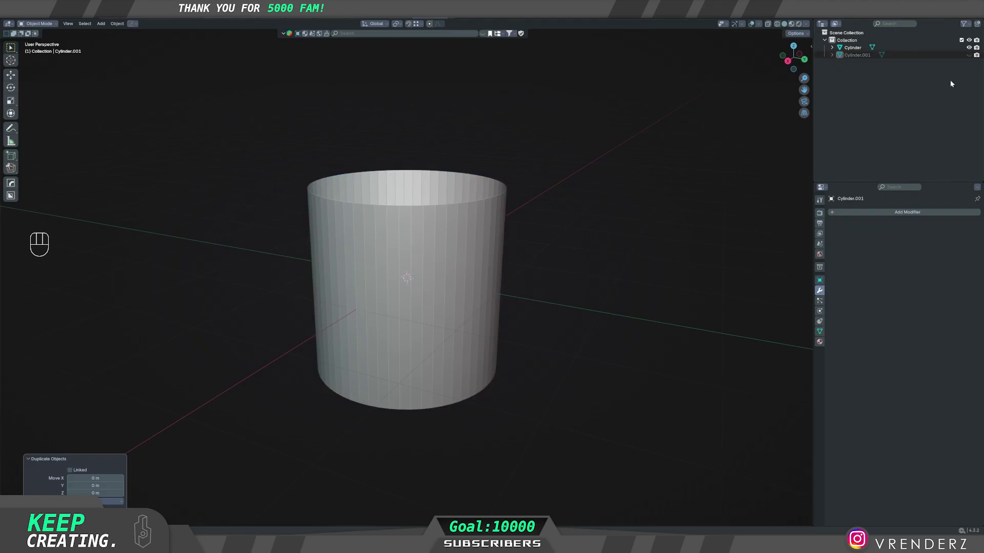
Step: Delete a square patch of faces from the upper part of the visible cylinder's wall
click(415, 290)
key(Tab)
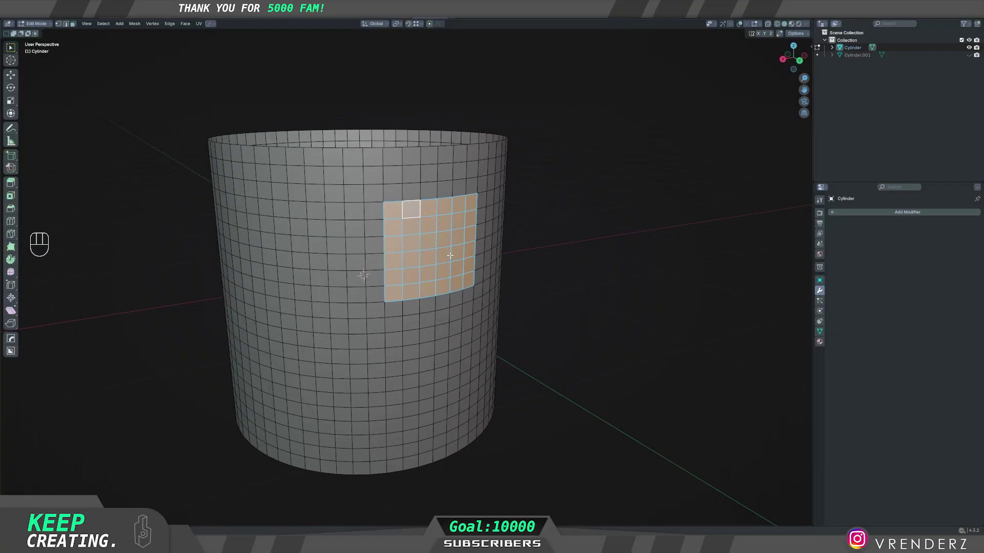
key(x)
click(495, 229)
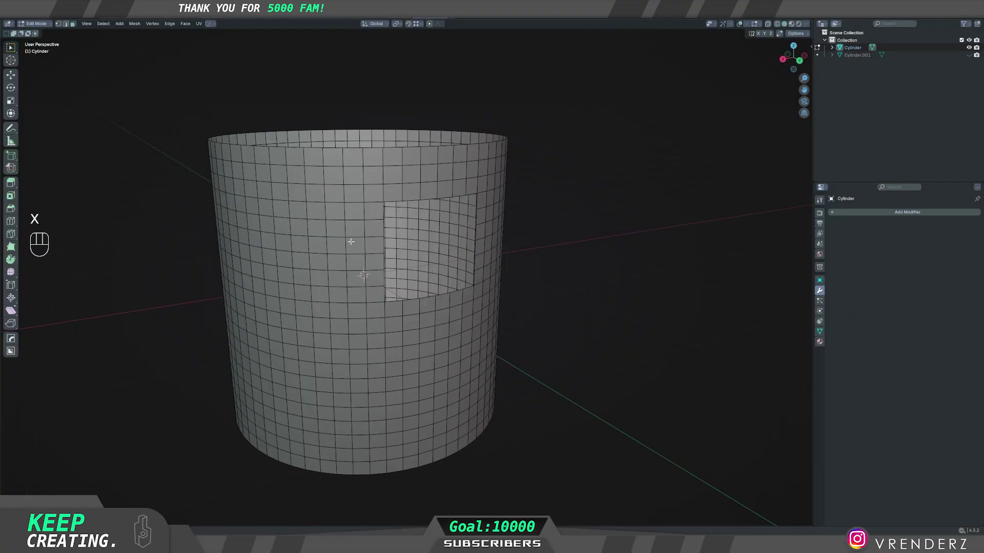
Step: Select the edge loop around the cylinder's square opening and turn it into a circle with LoopTools Circle
middle_drag(459, 292, 456, 297)
key(2)
alt+click(449, 299)
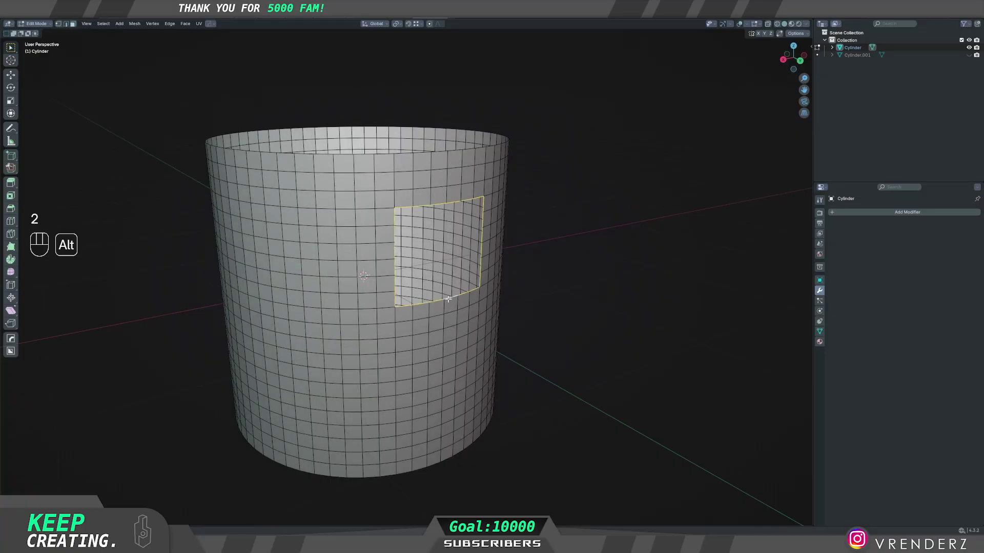
right_click(447, 280)
mouse_move(444, 263)
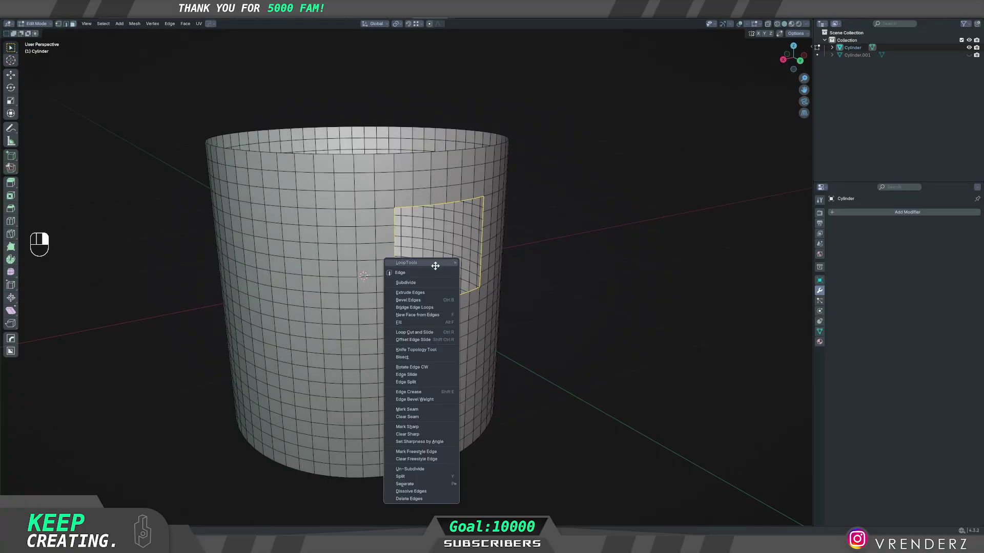
click(478, 270)
Step: Extrude the circular edge loop in place and scale it to about 0.88 to add an inner rim
middle_drag(490, 272, 483, 311)
scroll(502, 338, up, 2)
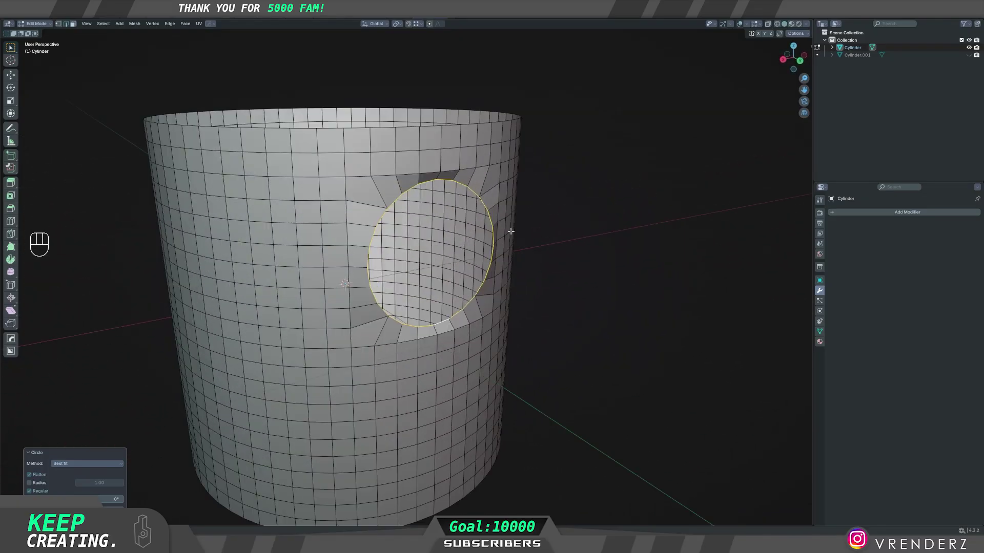
key(e)
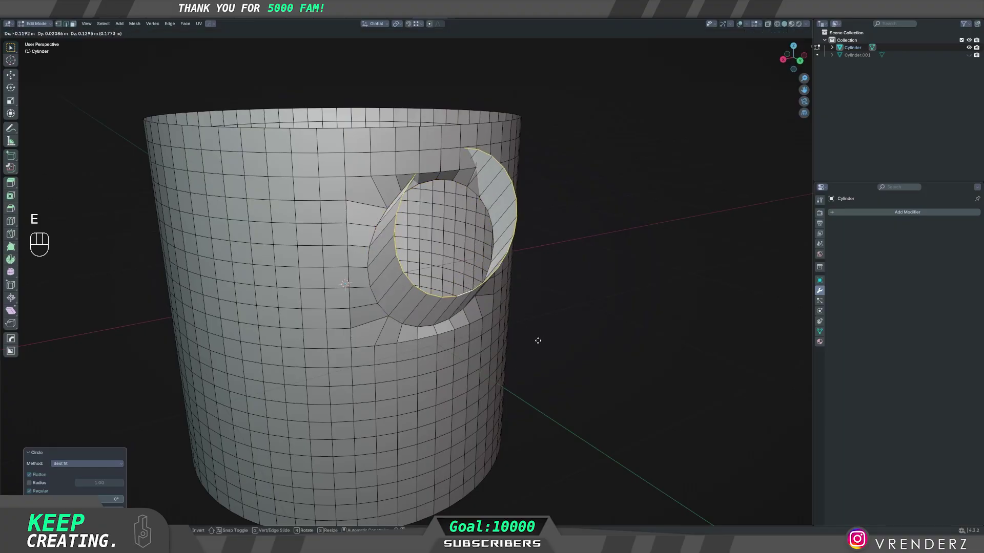
right_click(538, 338)
key(s)
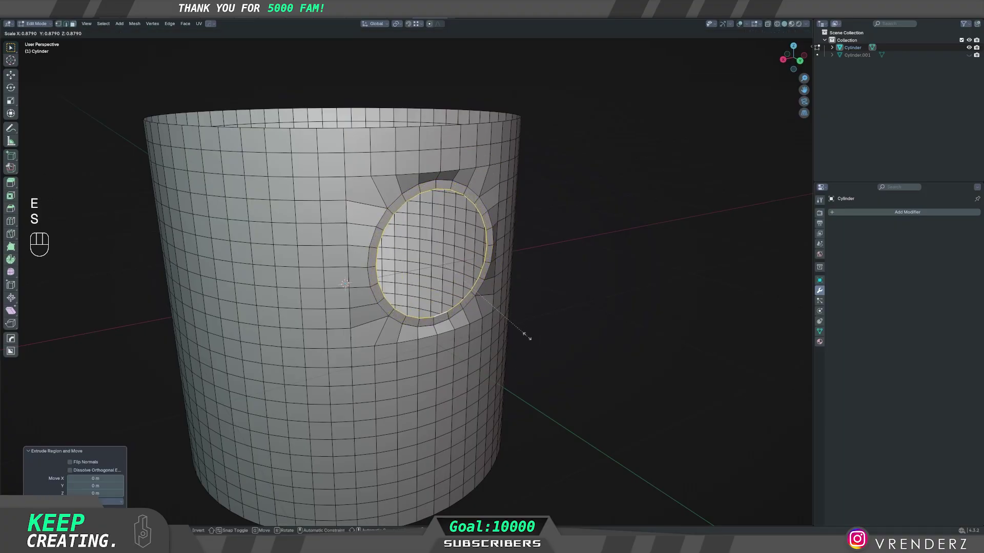
click(527, 340)
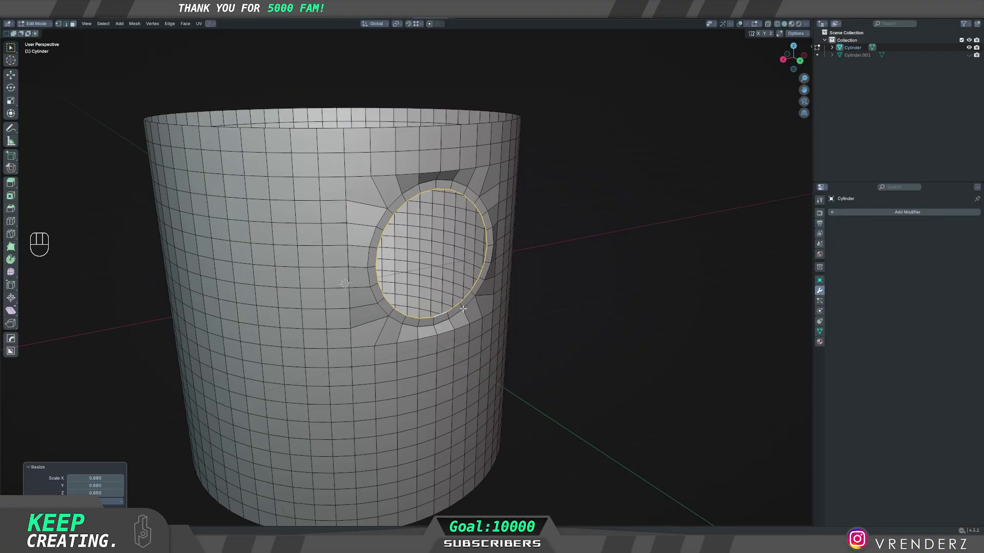
Step: Extrude the rim's inner edge loop about 0.23 m along Y into the cylinder
middle_drag(458, 313, 510, 331)
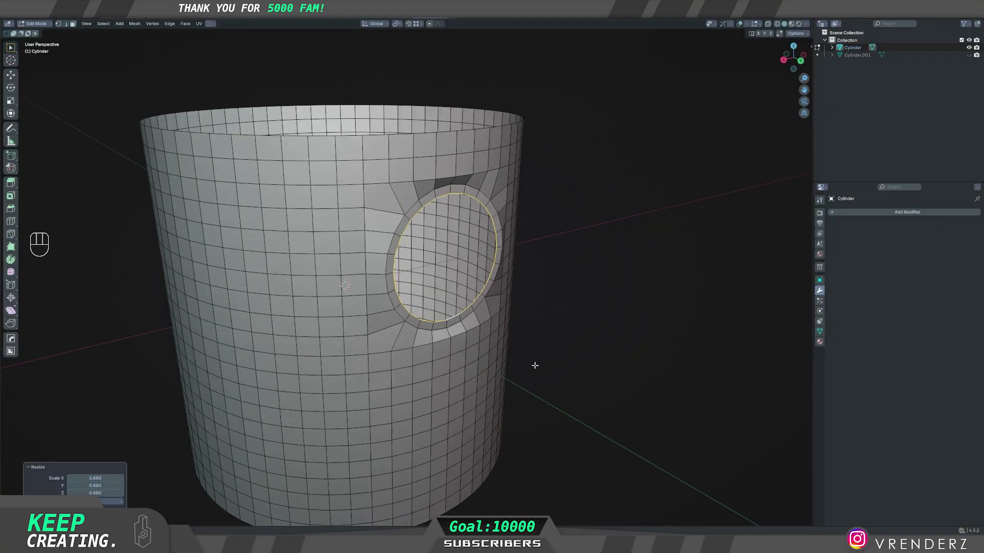
key(e)
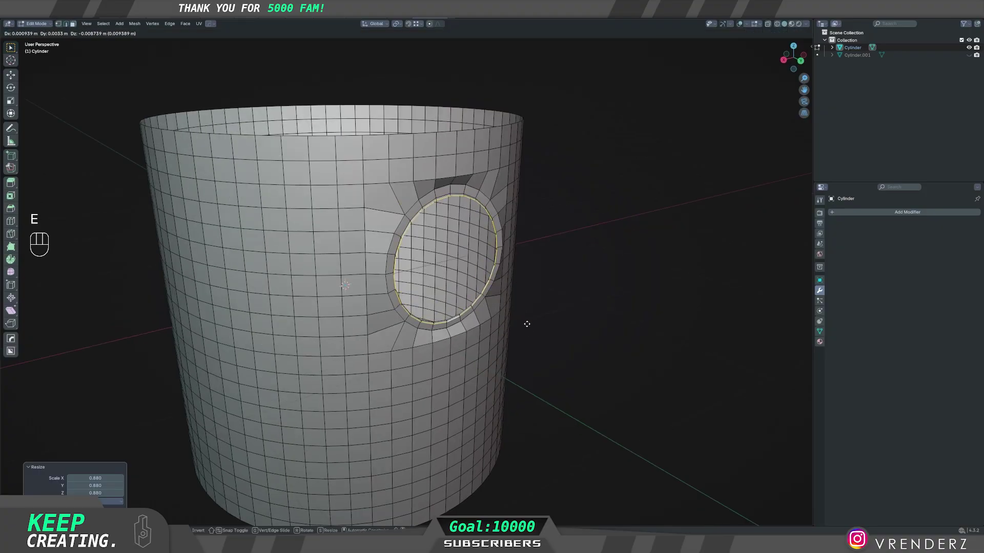
middle_click(512, 318)
click(499, 313)
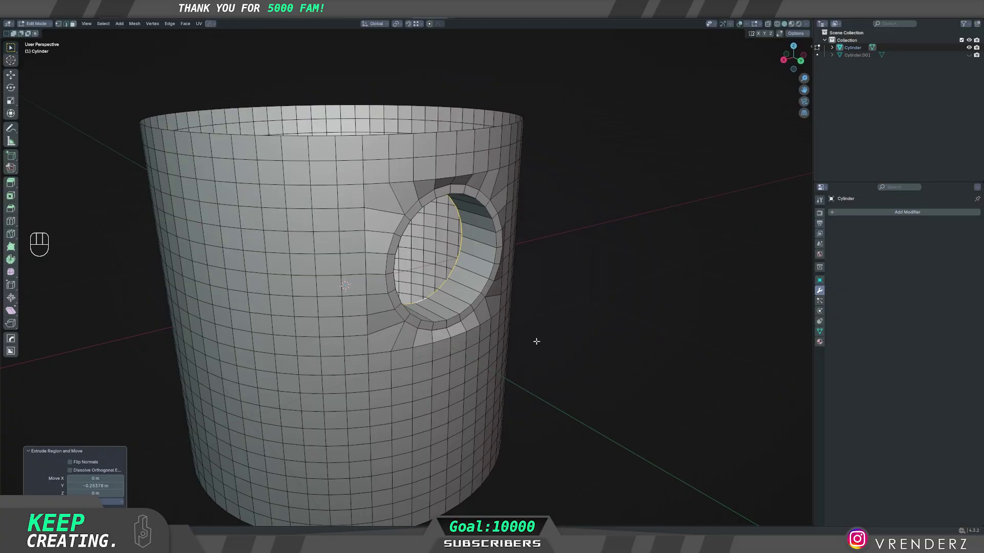
Step: Extrude the recessed edge loop and scale it to about 0.82 to form an inner ledge
middle_drag(536, 341, 521, 336)
key(e)
key(s)
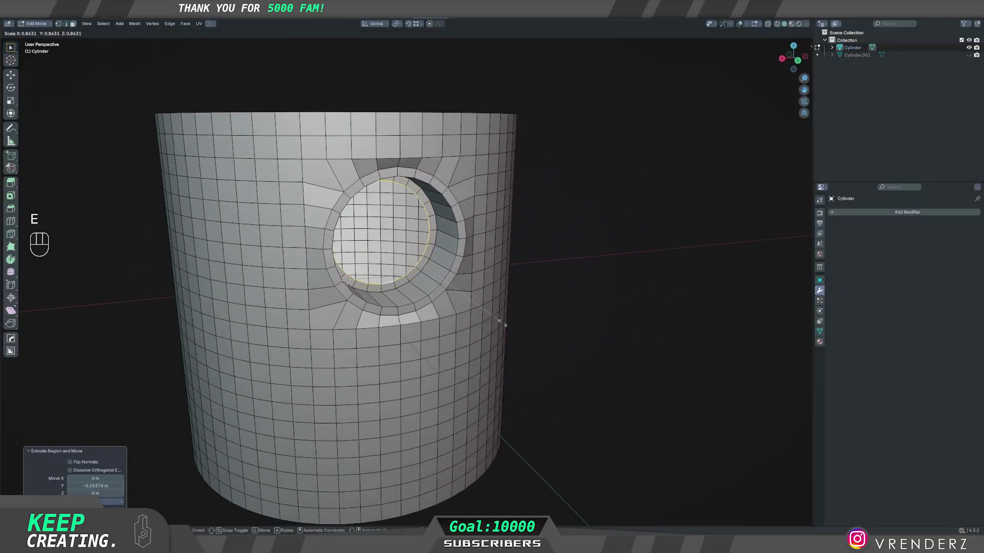
click(497, 328)
Step: Extrude the recess's inner edge loop, scale it to about 0.34, and fill the remaining opening with a face
key(e)
key(s)
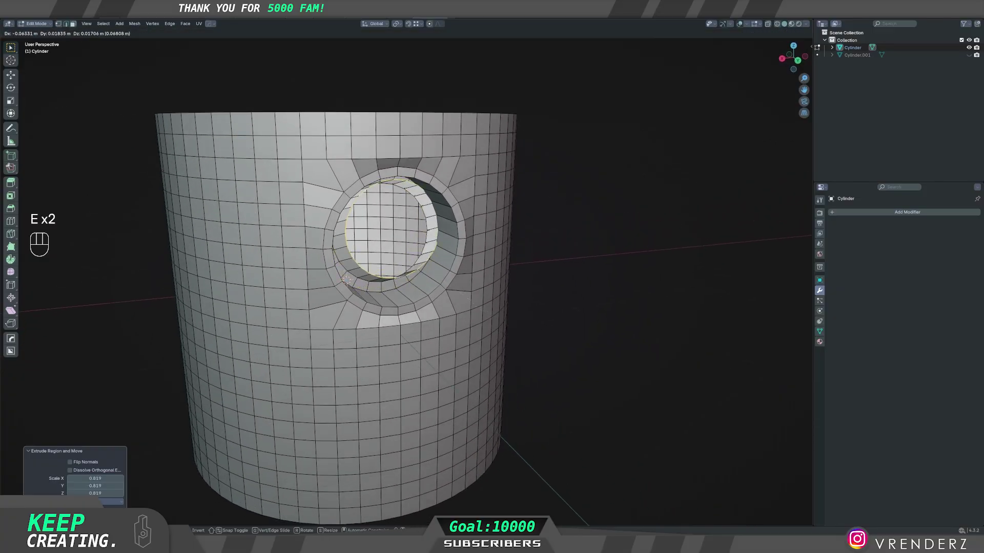
click(424, 278)
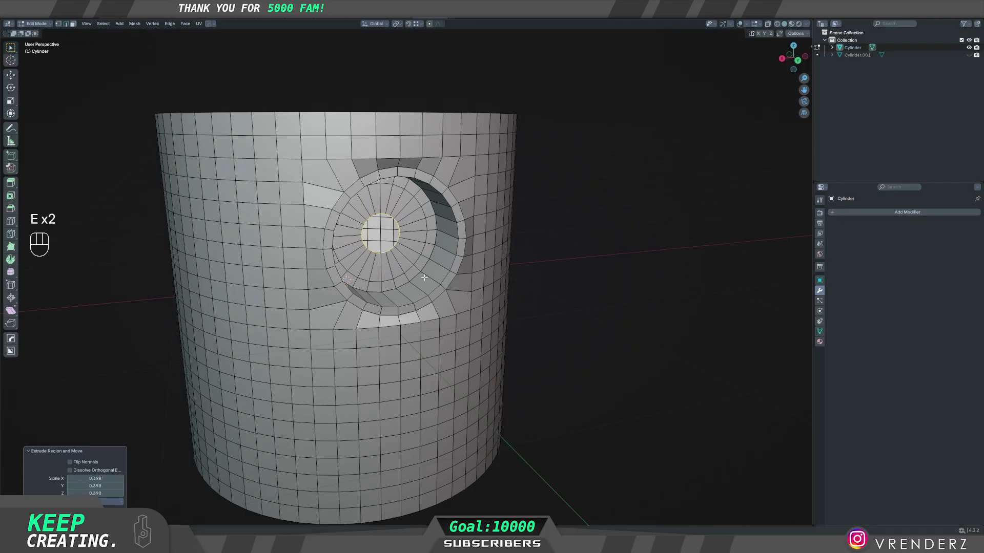
key(f)
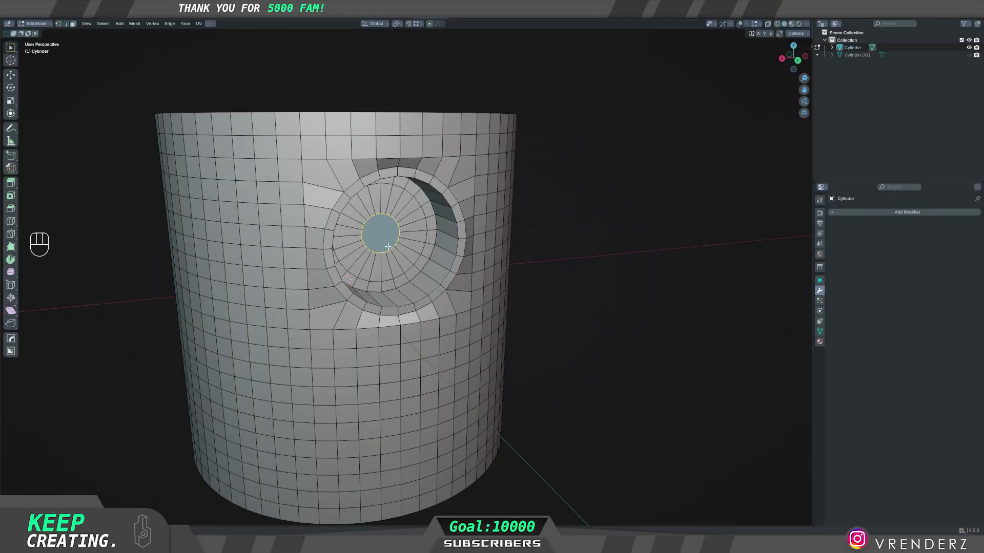
scroll(388, 247, down, 2)
middle_drag(388, 247, 441, 237)
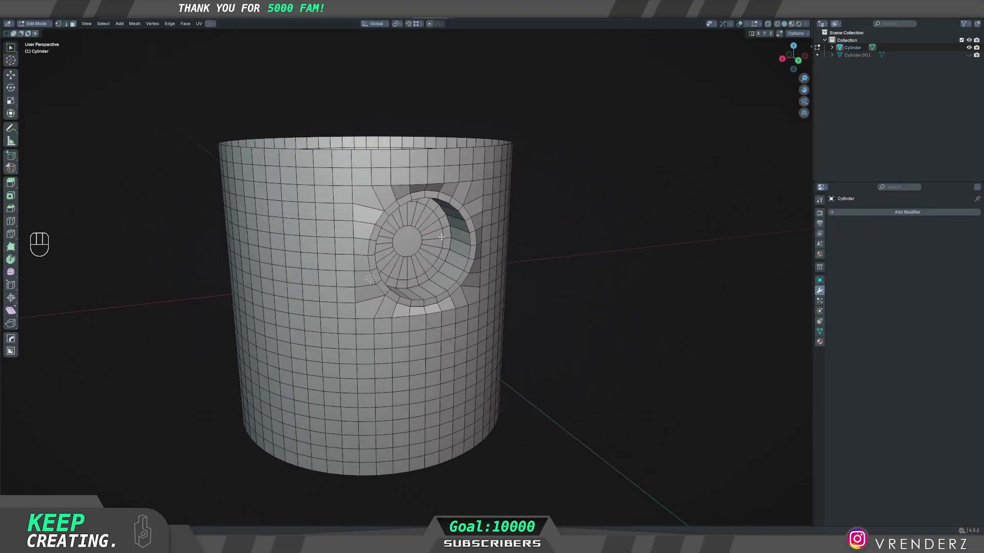
key(Tab)
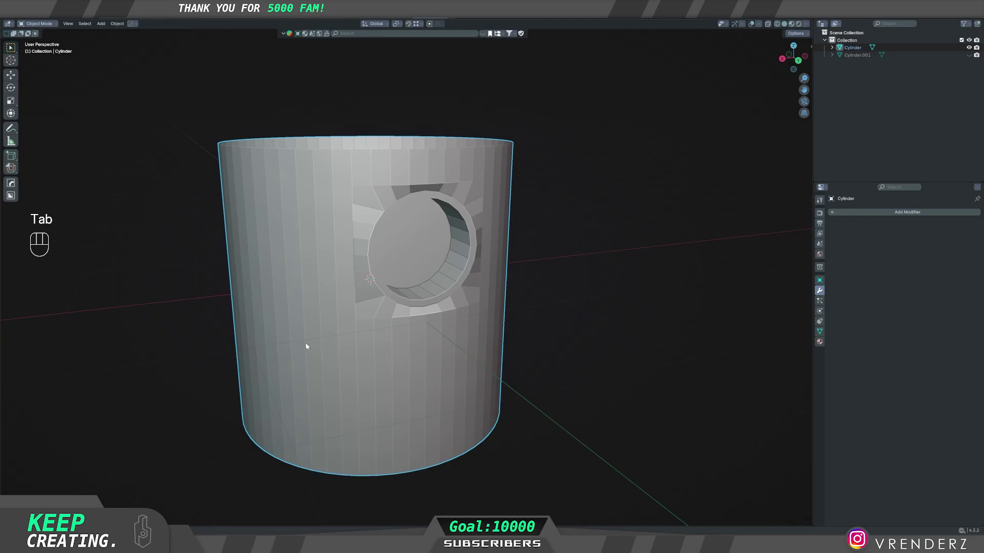
middle_drag(522, 346, 482, 263)
Step: Select all of the cylinder's faces in face selection mode and assign them to a new vertex group
key(Tab)
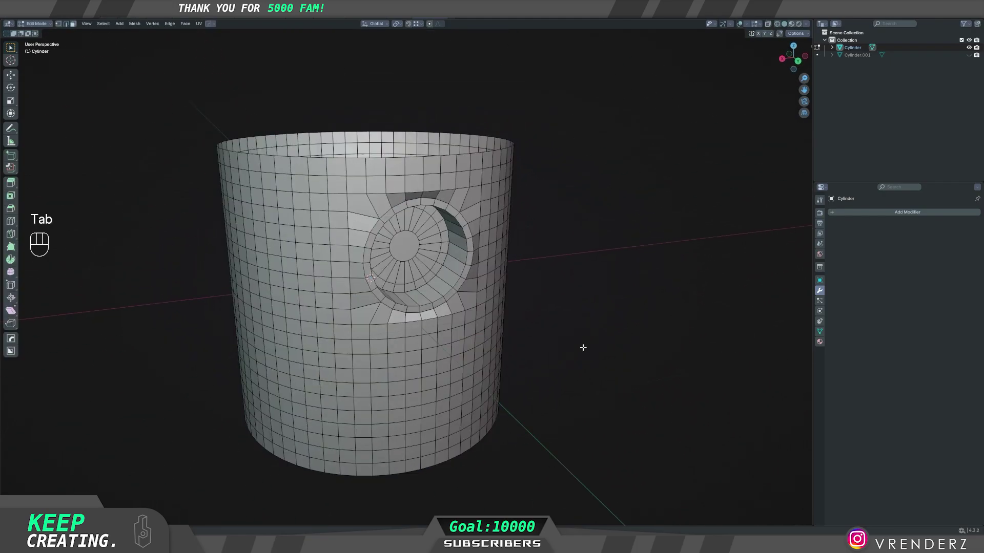
middle_drag(471, 344, 484, 353)
key(3)
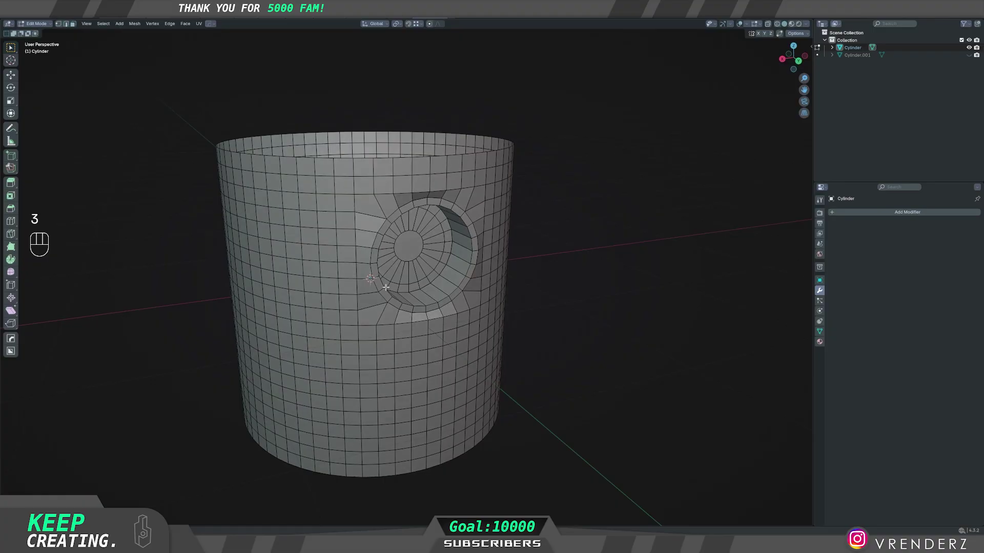
key(a)
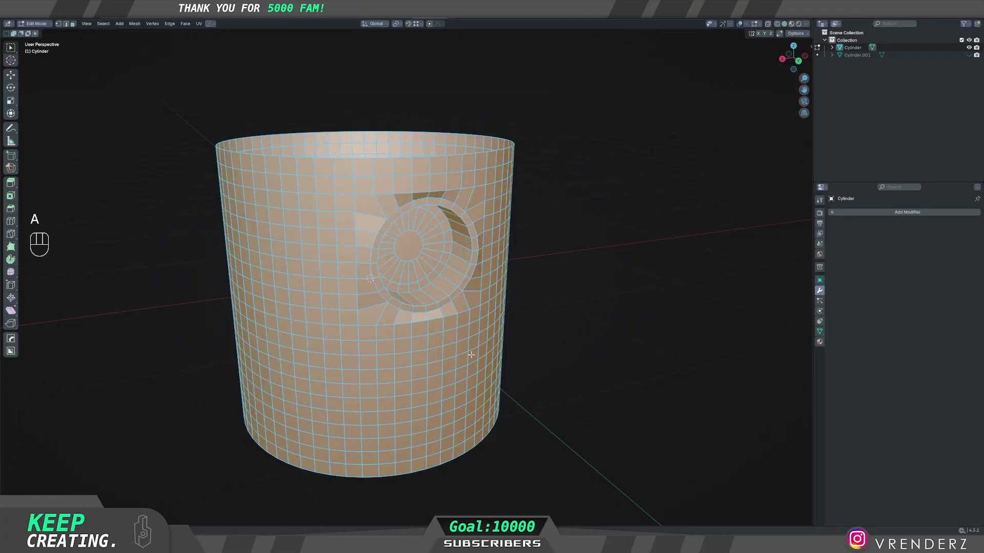
click(820, 332)
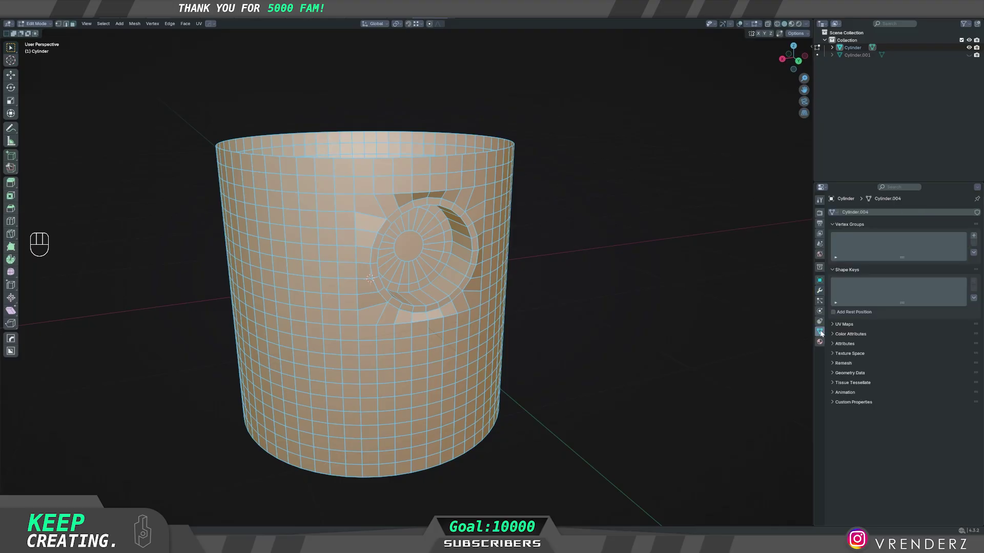
click(974, 236)
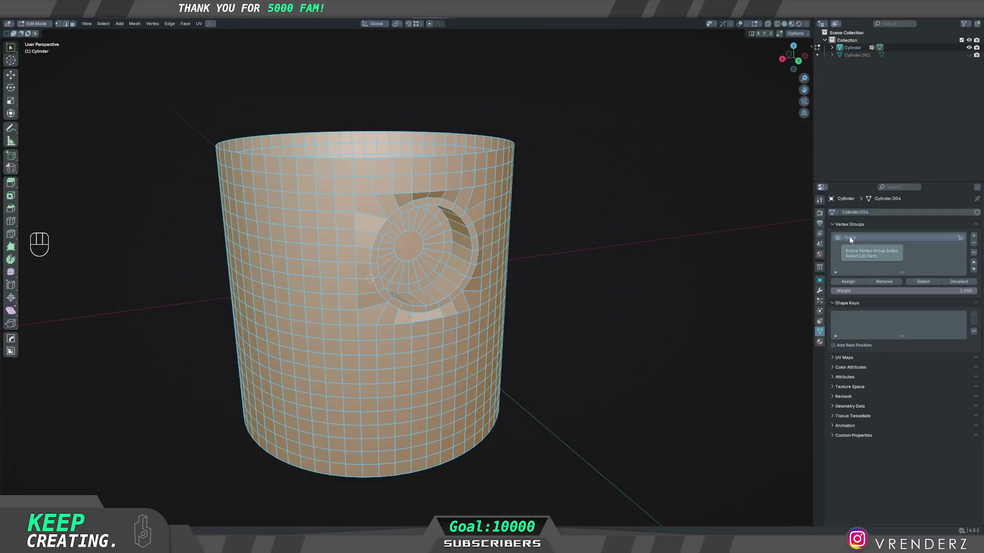
Step: Remove the recess's floor and wall faces from the vertex group and check which faces the group selects
scroll(601, 278, up, 2)
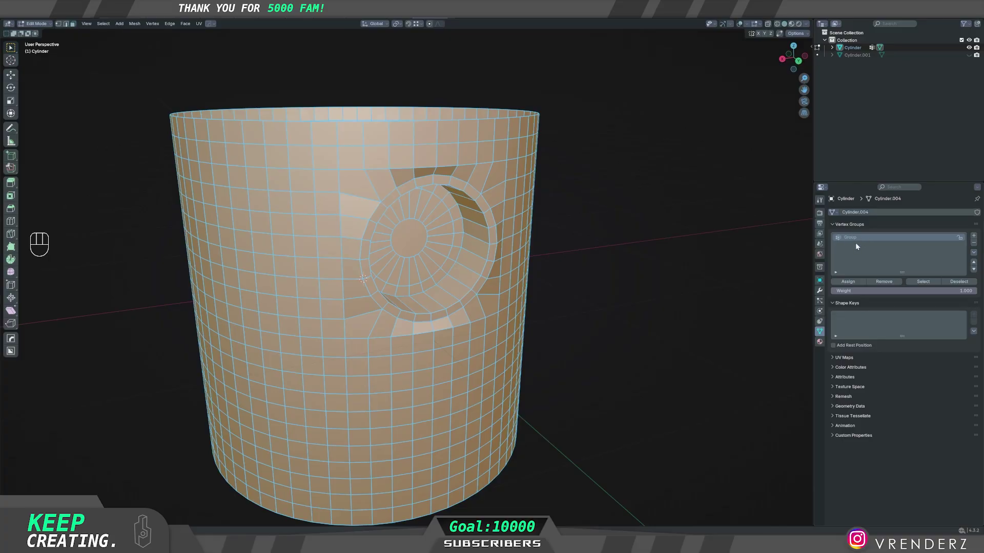
click(412, 236)
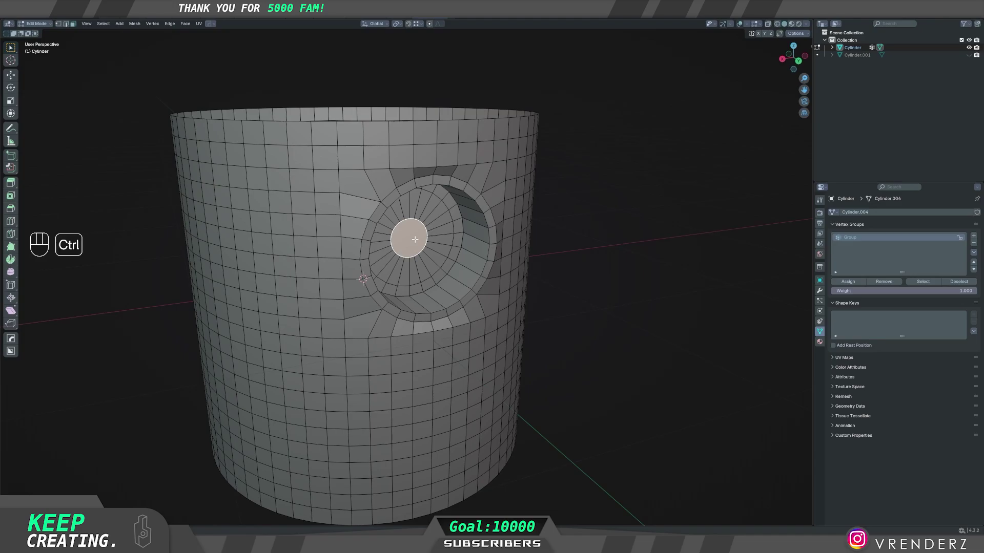
key(ctrl+KP_Add)
key(ctrl+KP_Add)
key(ctrl+KP_Add)
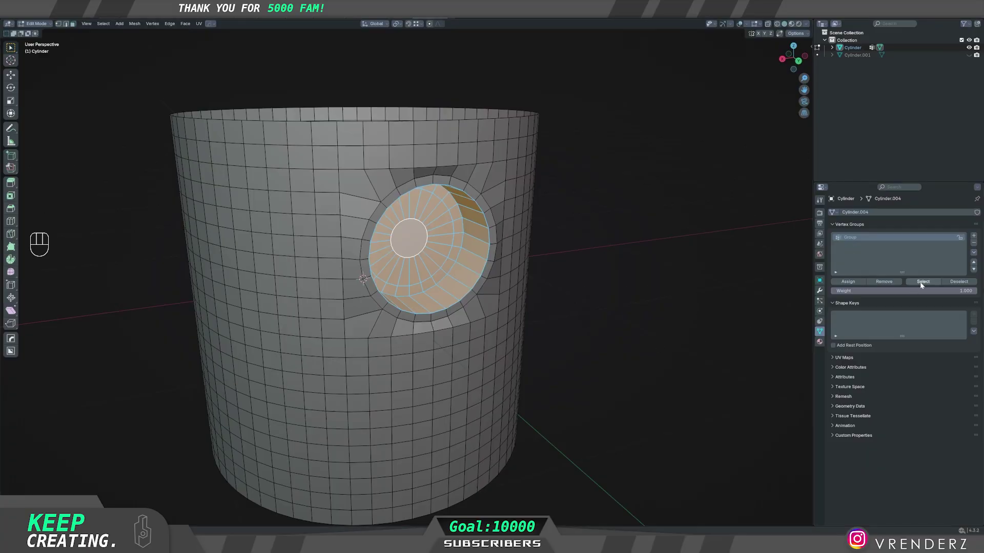
click(632, 284)
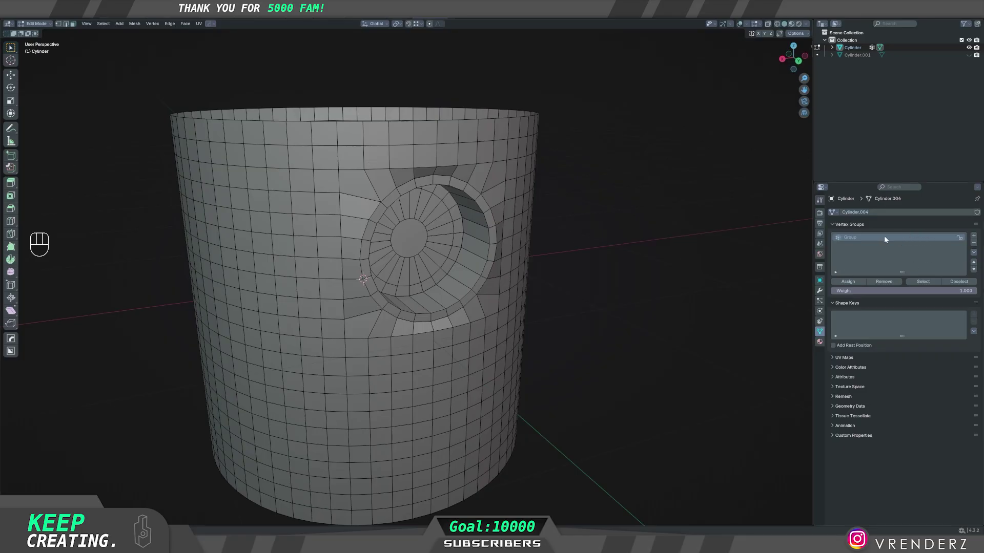
click(922, 283)
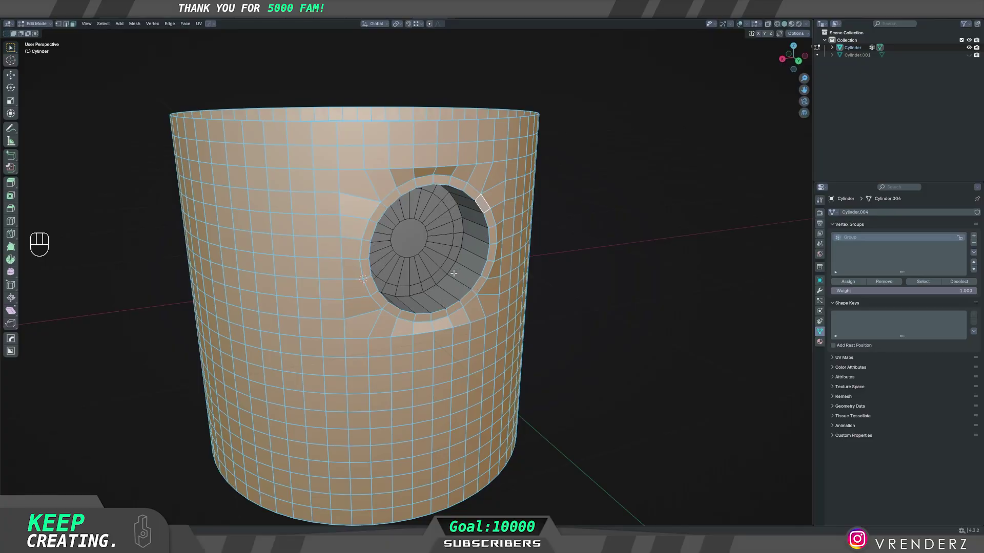
key(alt+a)
middle_drag(454, 273, 326, 404)
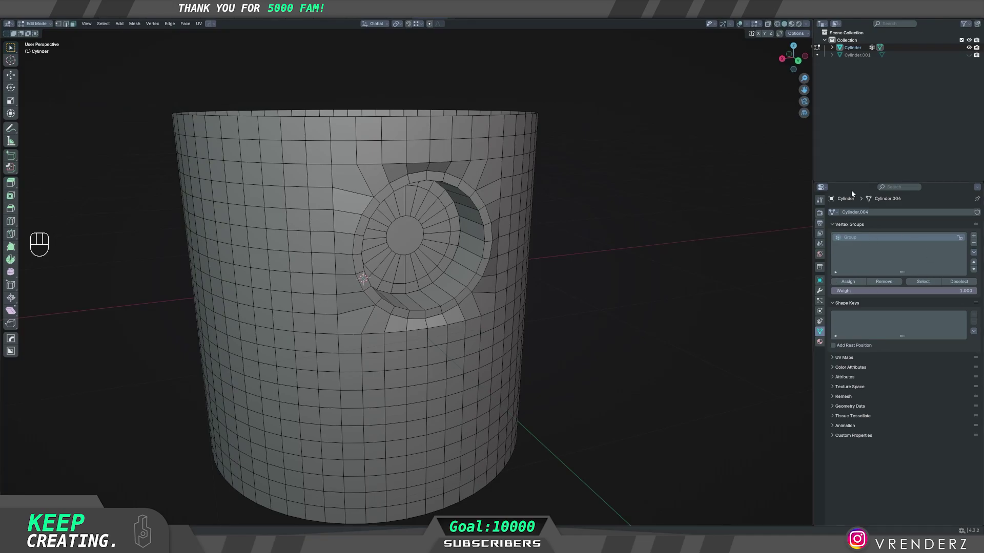
Step: Return to Object Mode and add a Shrinkwrap modifier to the cylinder
key(Tab)
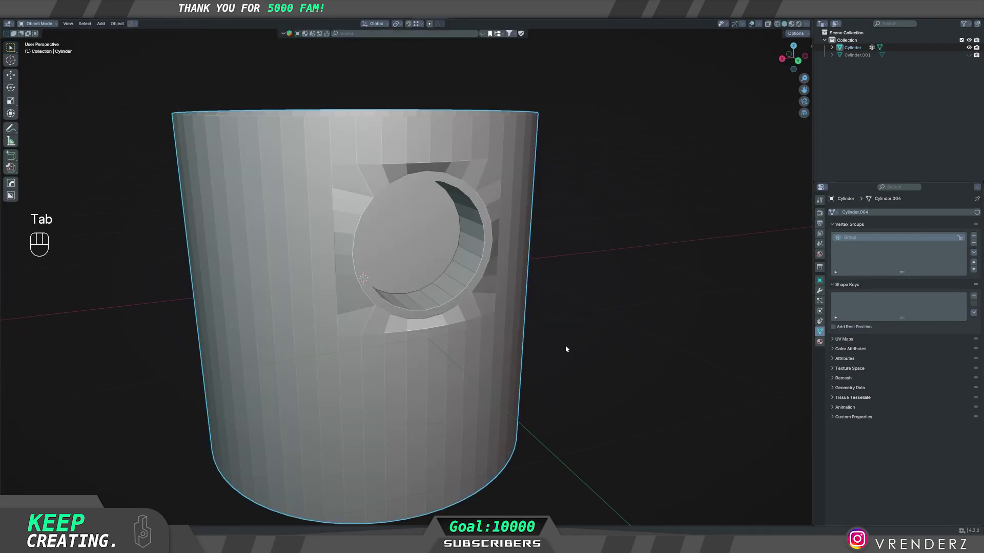
click(574, 329)
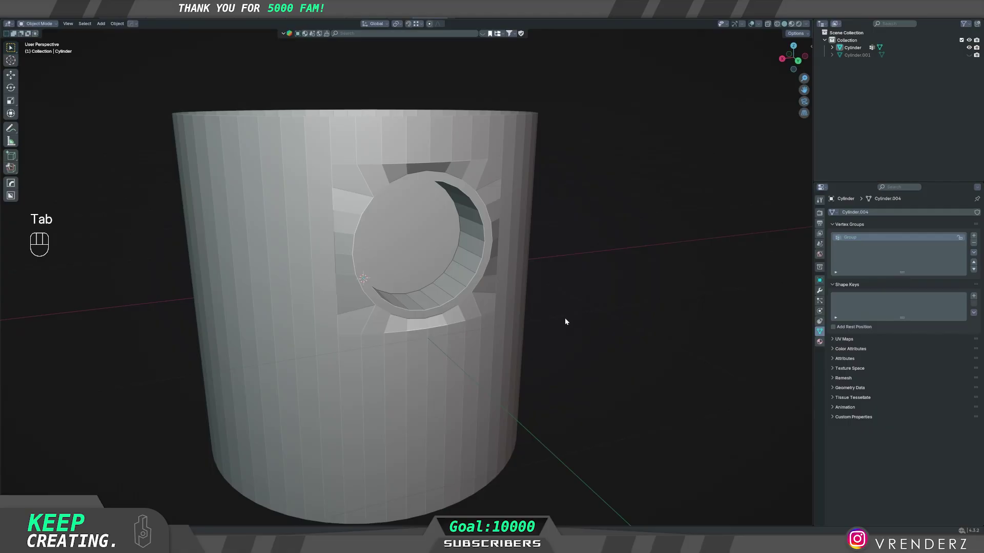
click(443, 368)
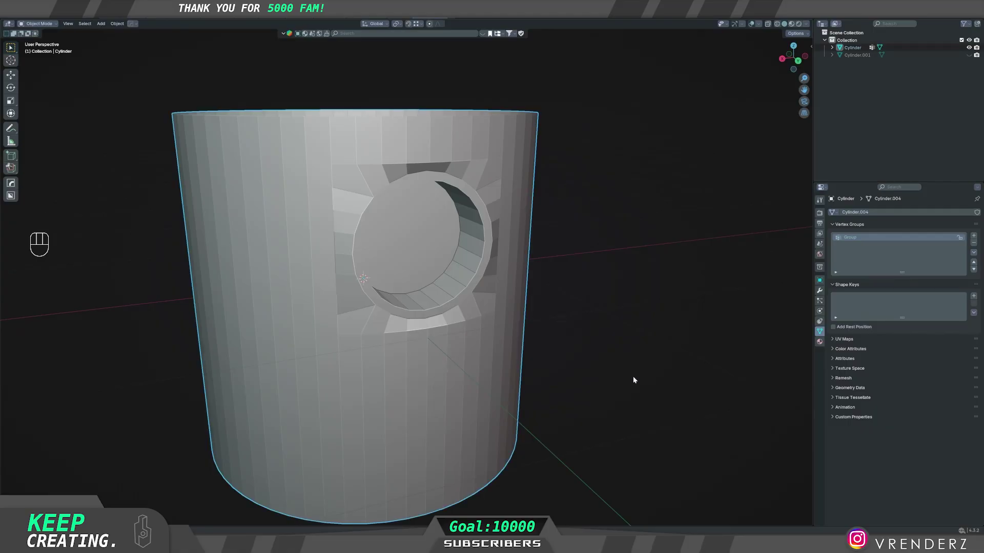
click(820, 291)
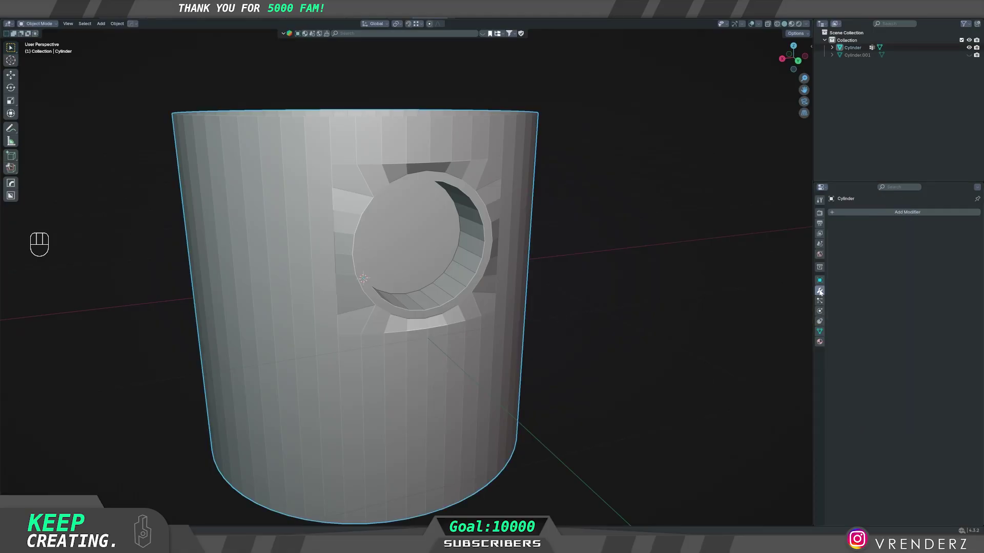
click(906, 213)
key(space)
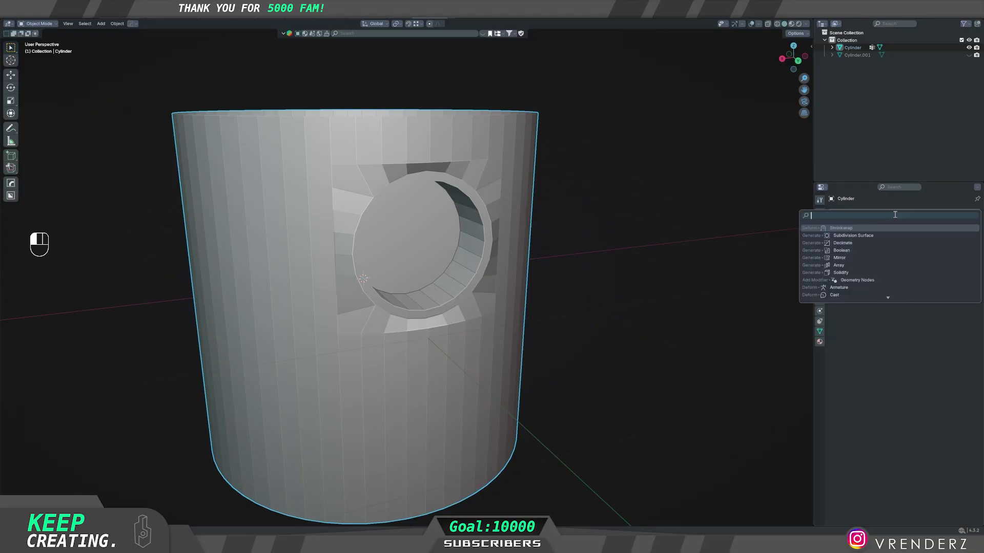
click(855, 229)
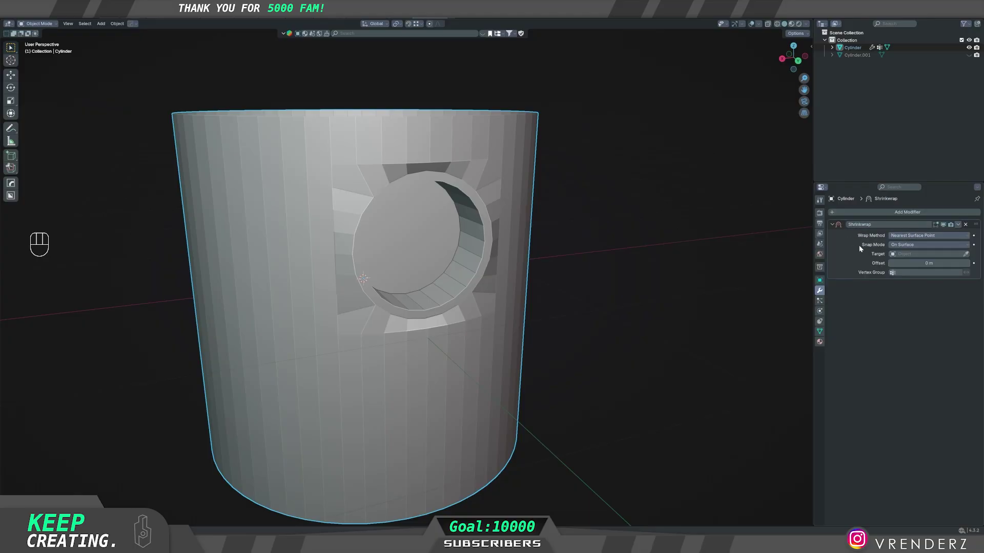
Step: Set the Shrinkwrap target to Cylinder.001 and limit the modifier to the vertex group named Group
click(967, 255)
click(859, 52)
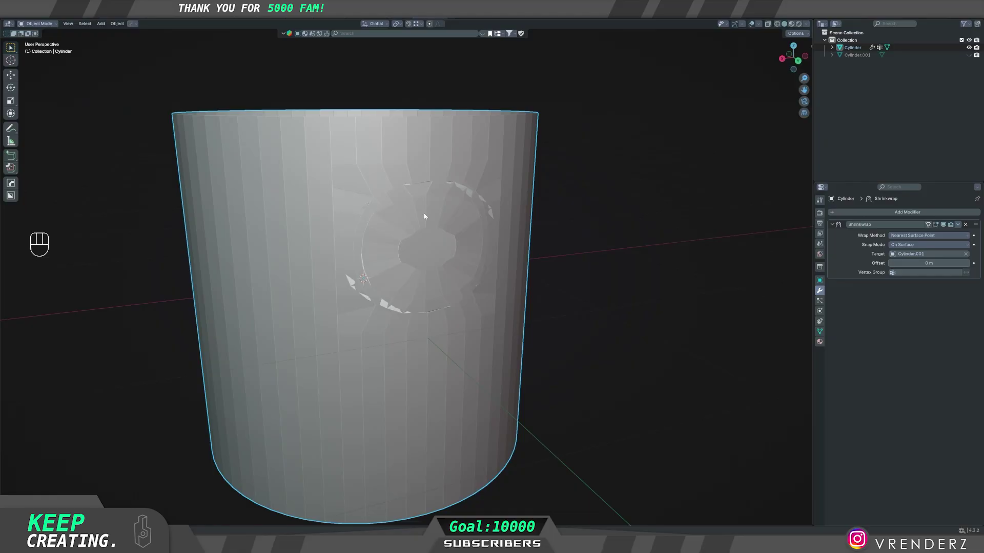
click(912, 274)
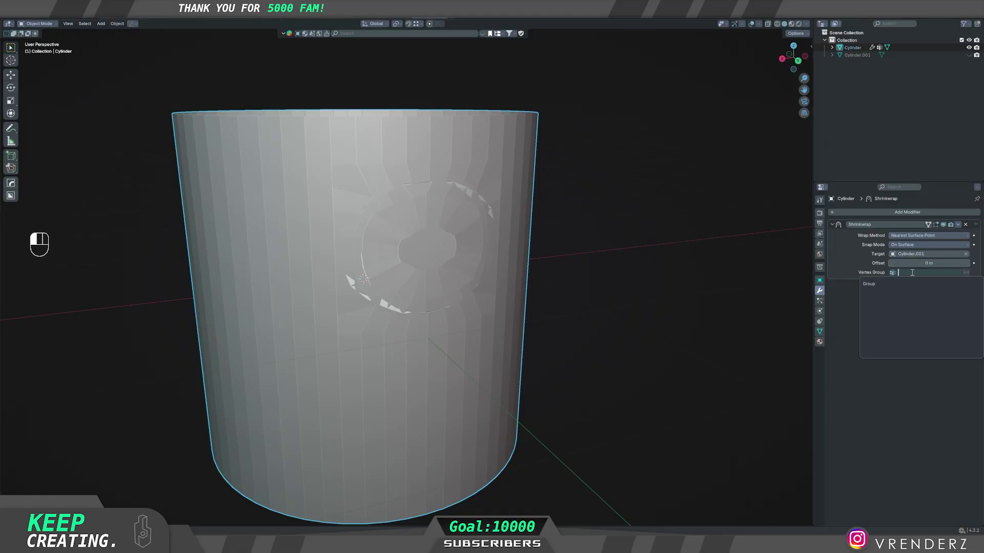
click(871, 285)
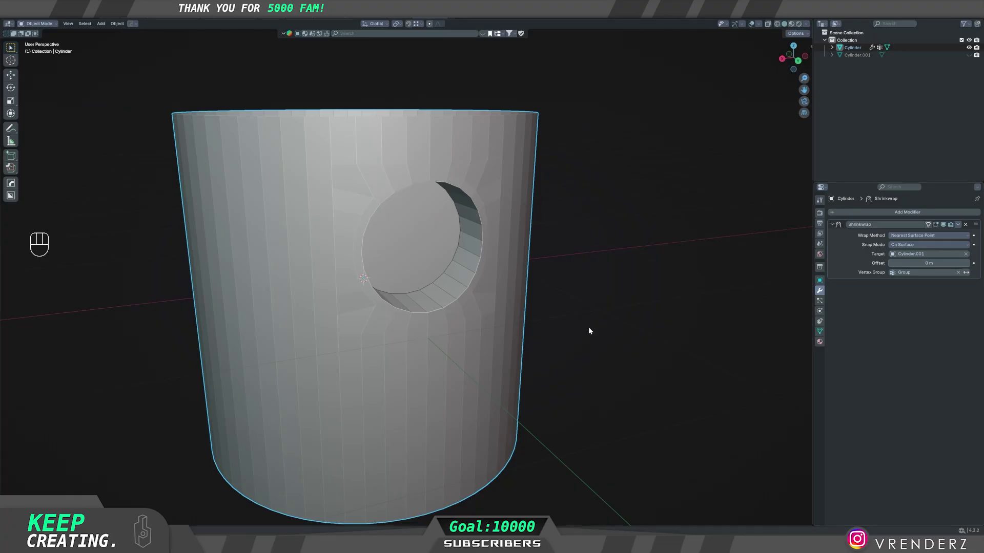
Step: Apply the Shrinkwrap modifier to the cylinder
middle_drag(442, 384, 498, 326)
key(alt+a)
click(958, 225)
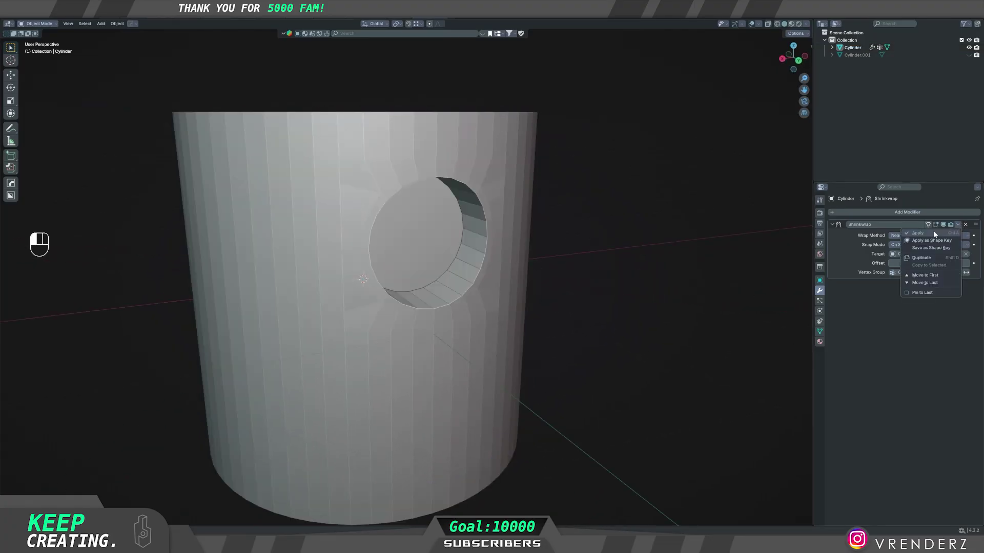
click(933, 231)
Step: Add a Subdivision modifier to the cylinder with HOps and inspect the smoothed hole
click(406, 322)
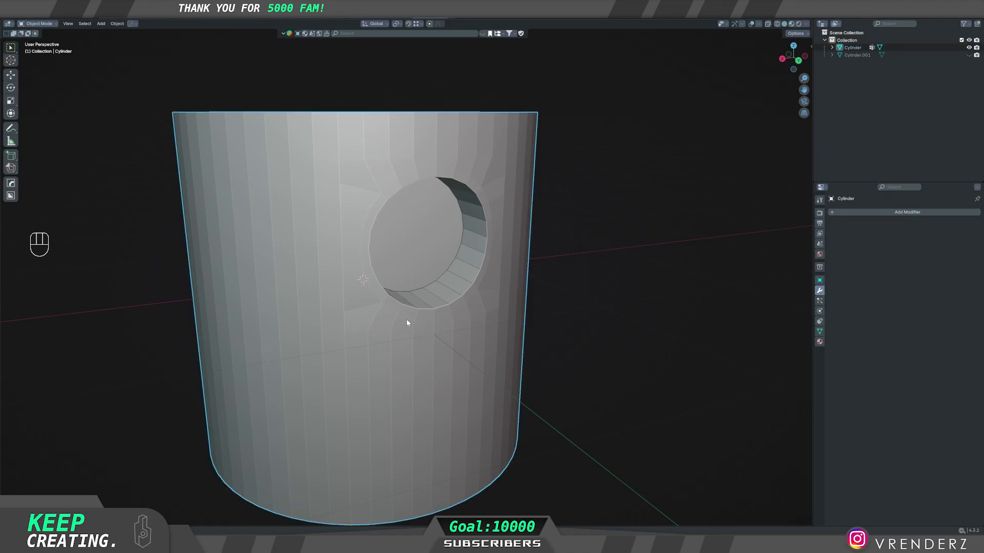
key(q)
mouse_move(407, 321)
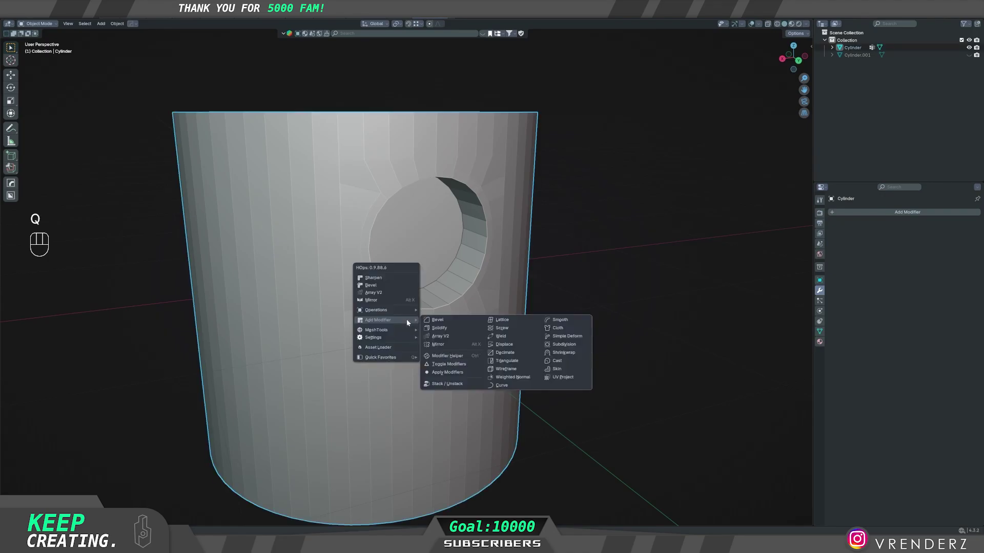
click(562, 345)
middle_drag(626, 353, 487, 355)
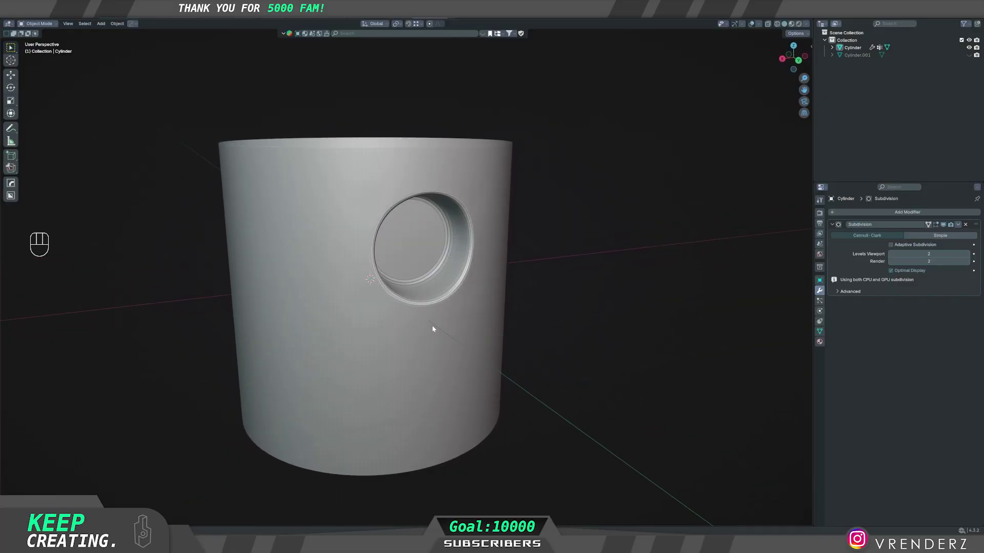
middle_drag(416, 213, 447, 222)
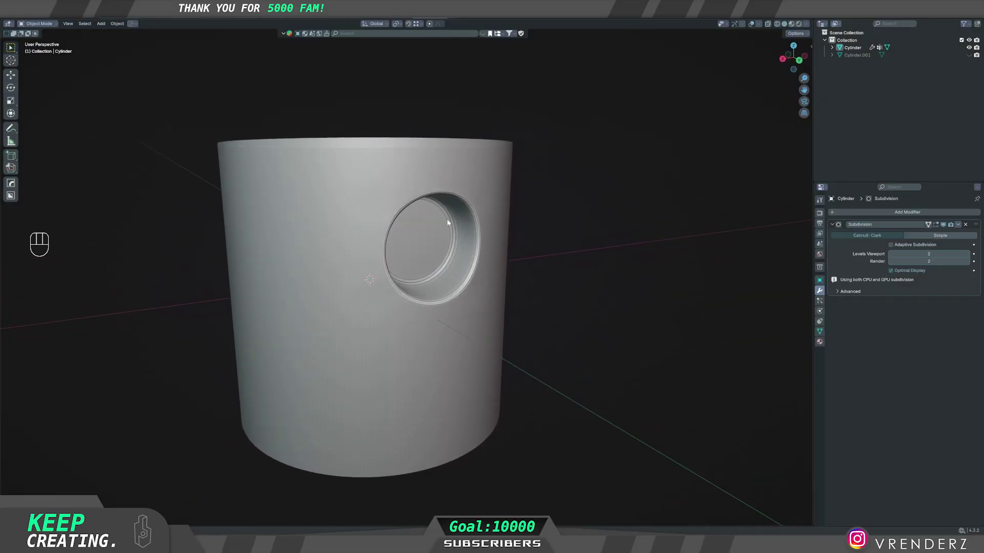
Step: Run the HOps Sharpen operation on the cylinder and apply its Subdivision modifier
click(446, 311)
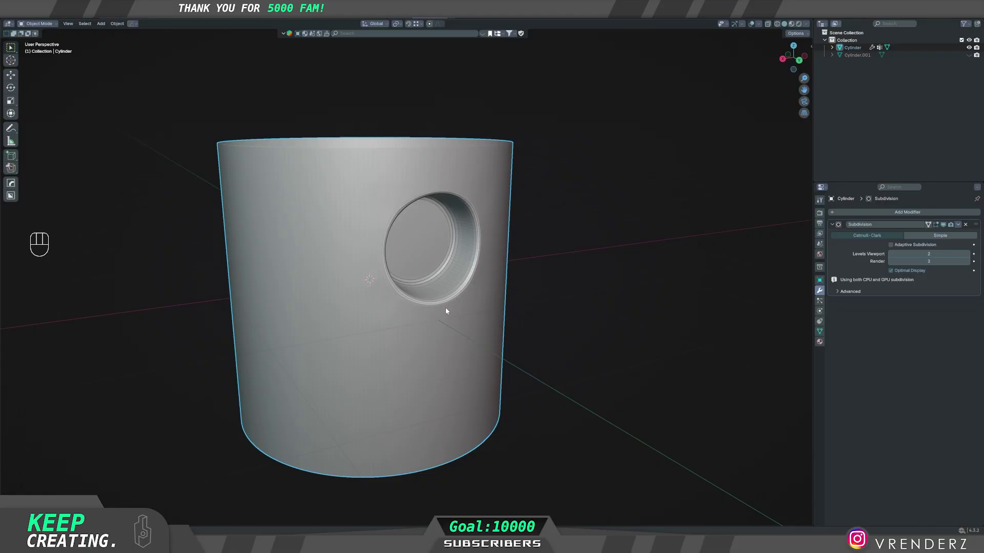
key(q)
click(428, 318)
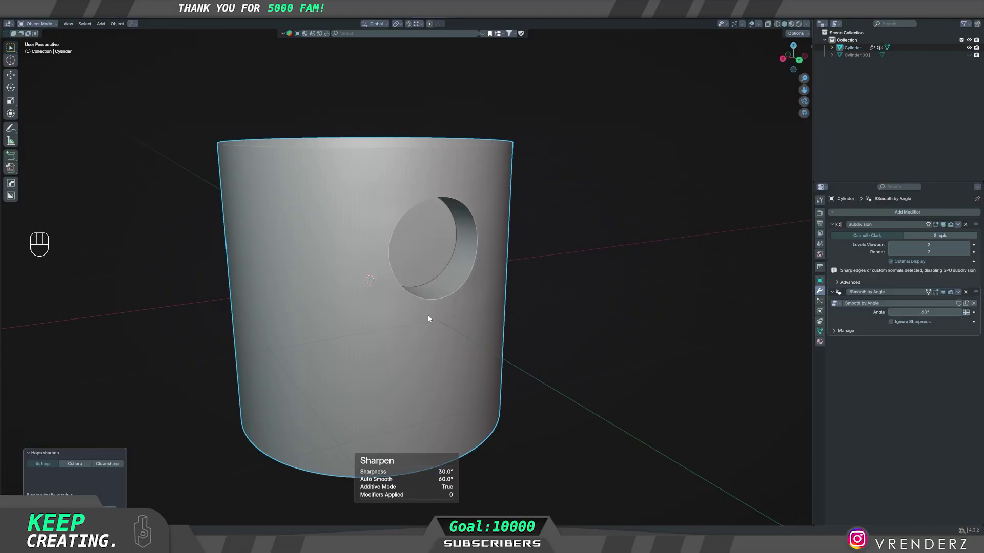
click(958, 225)
click(939, 233)
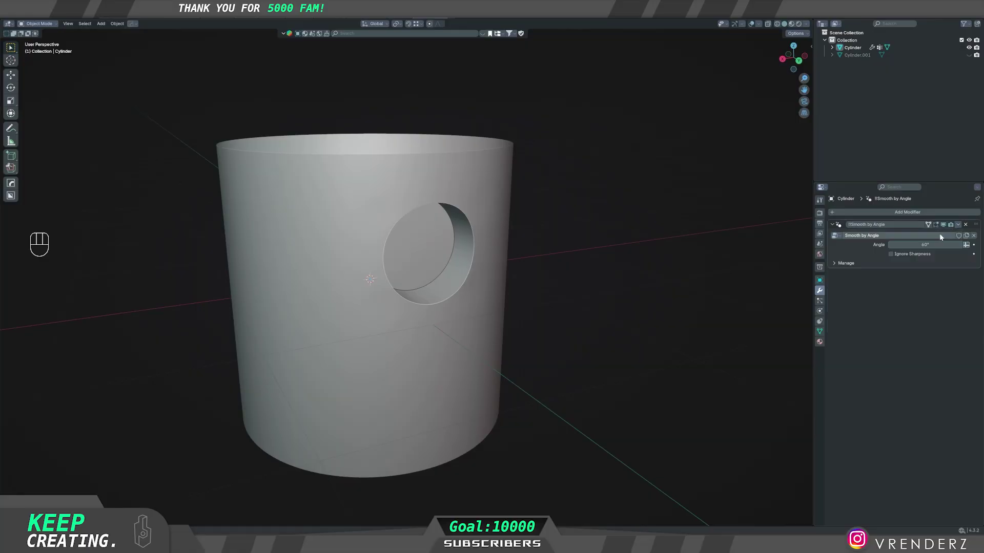
Step: Examine the subdivided topology around the hole in Edit Mode, and the shading of the cylinder in Object Mode
click(456, 326)
key(Tab)
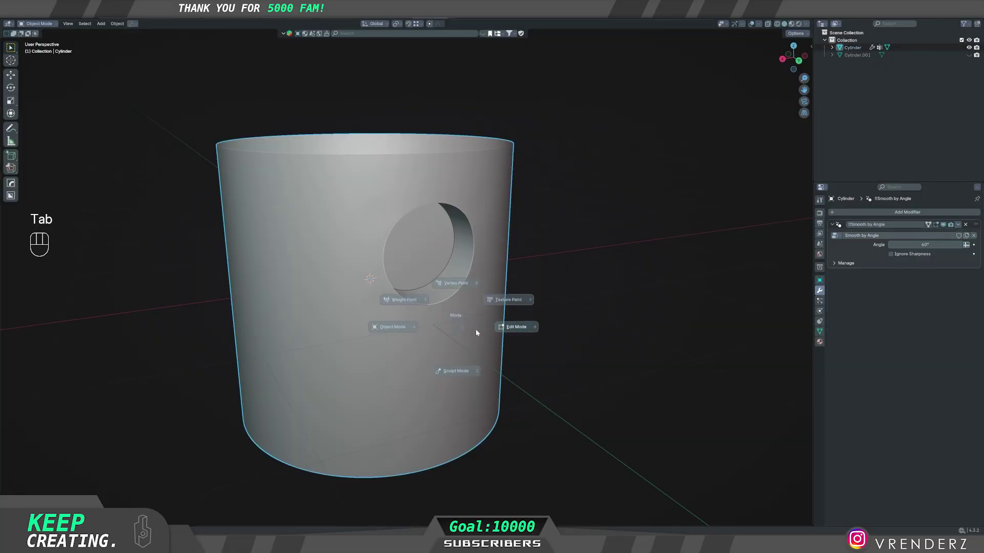
click(476, 333)
scroll(494, 314, up, 3)
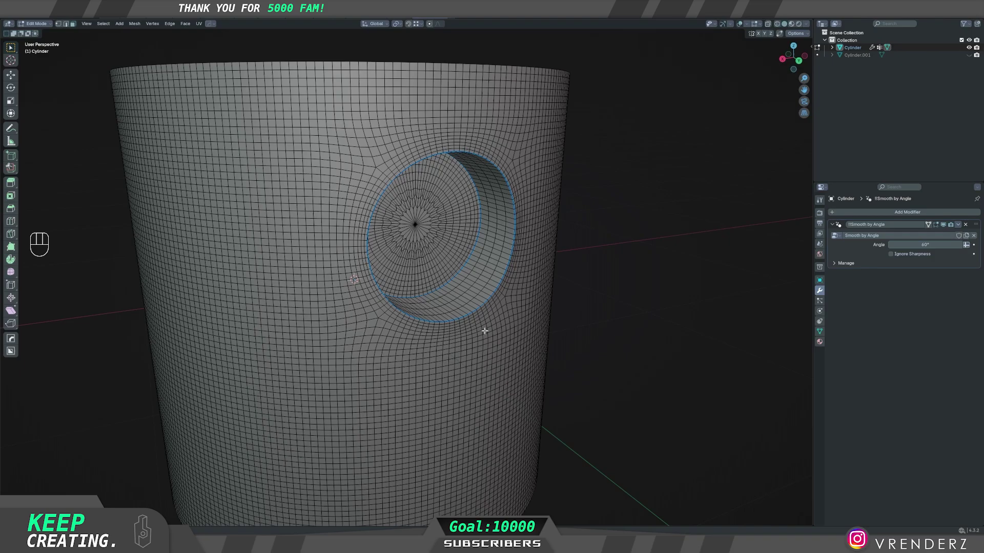
key(Tab)
scroll(450, 346, down, 3)
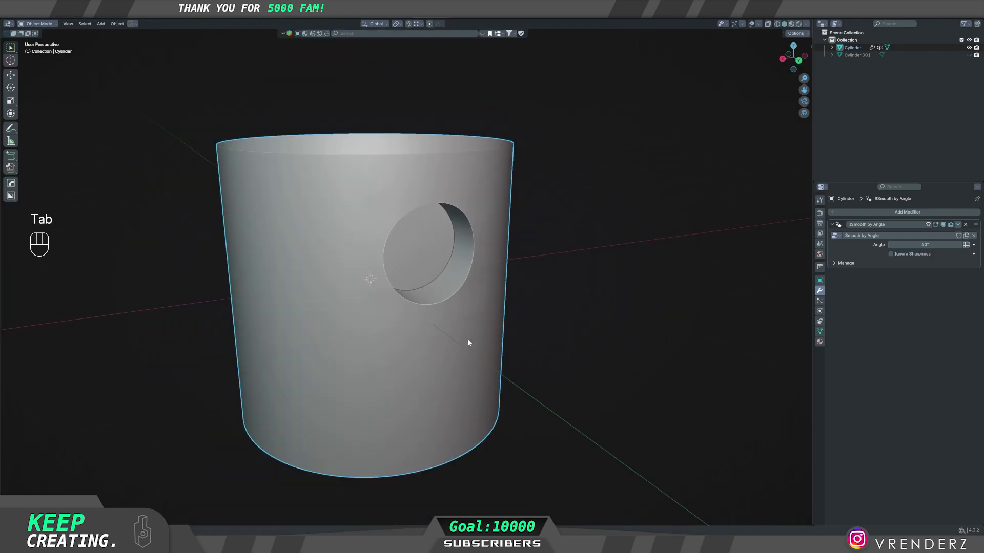
middle_drag(467, 340, 545, 324)
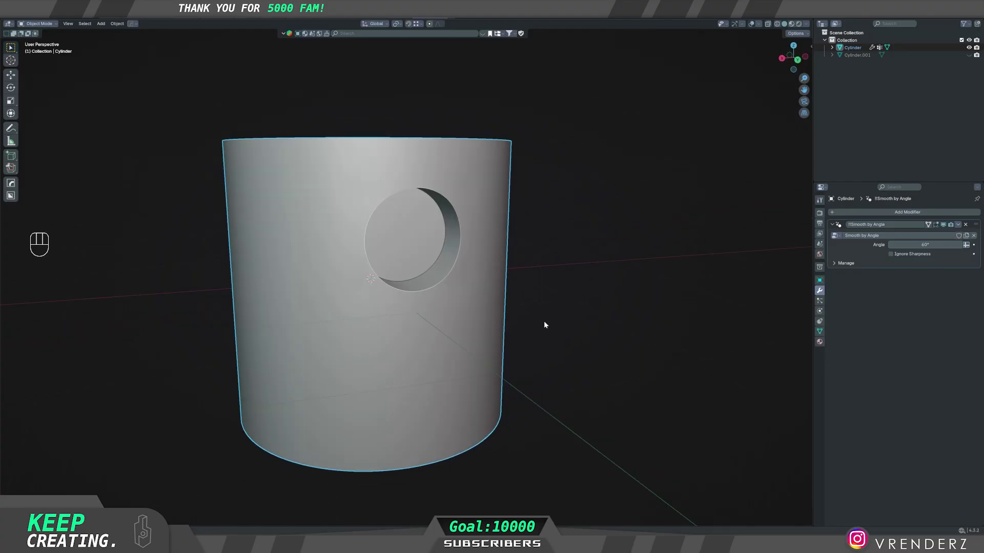